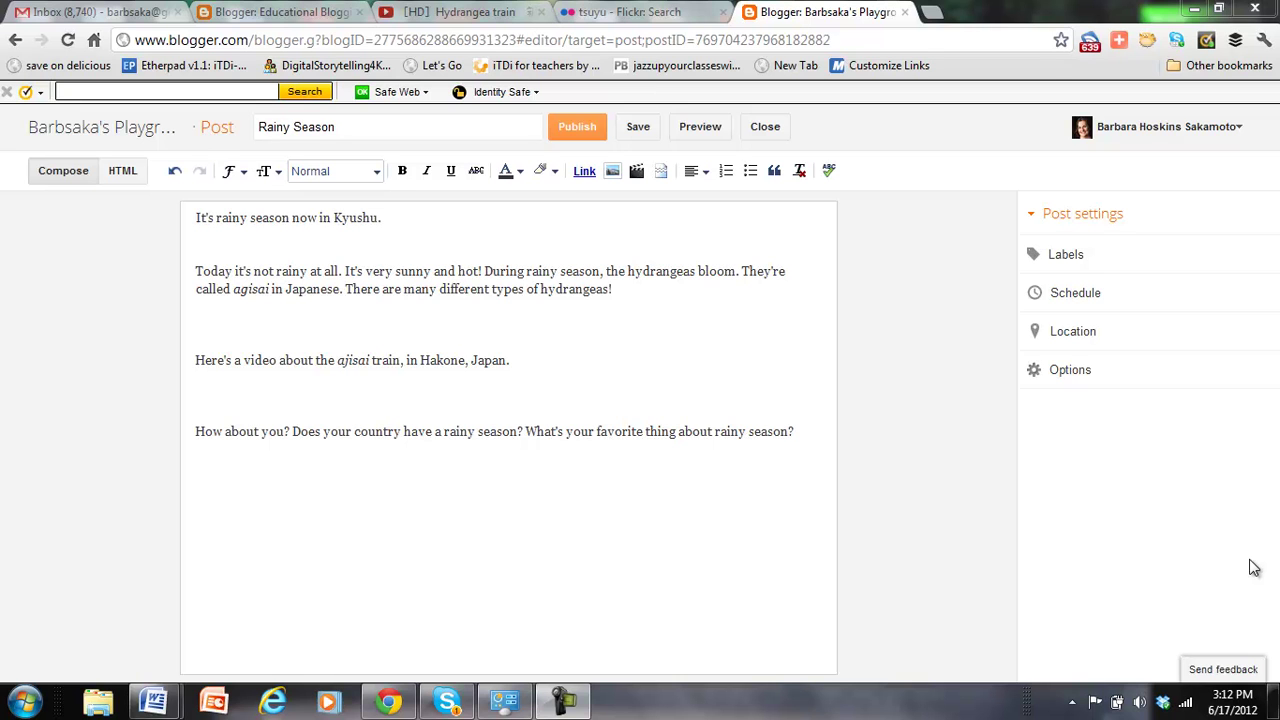
- Put the cursor below the draft's first sentence and switch to the Flickr tsuyu results
{"action": "left_click", "coordinate": [399, 248]}
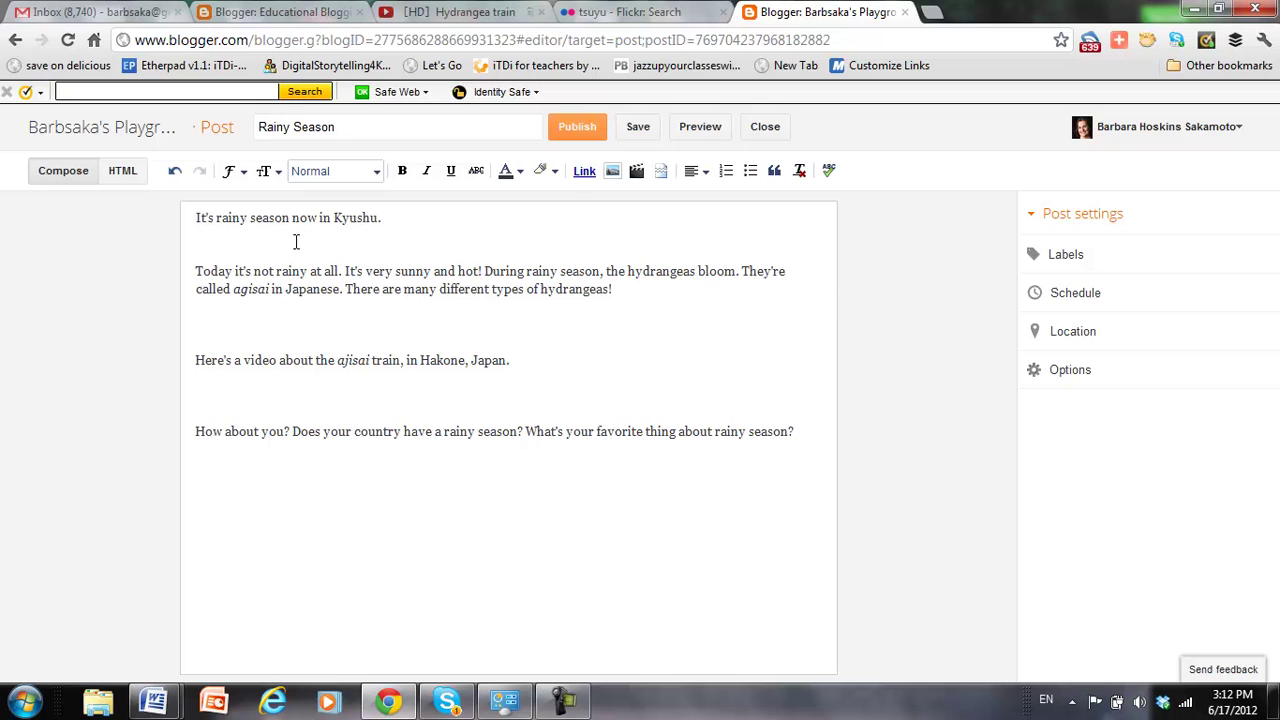
{"action": "left_click", "coordinate": [632, 13]}
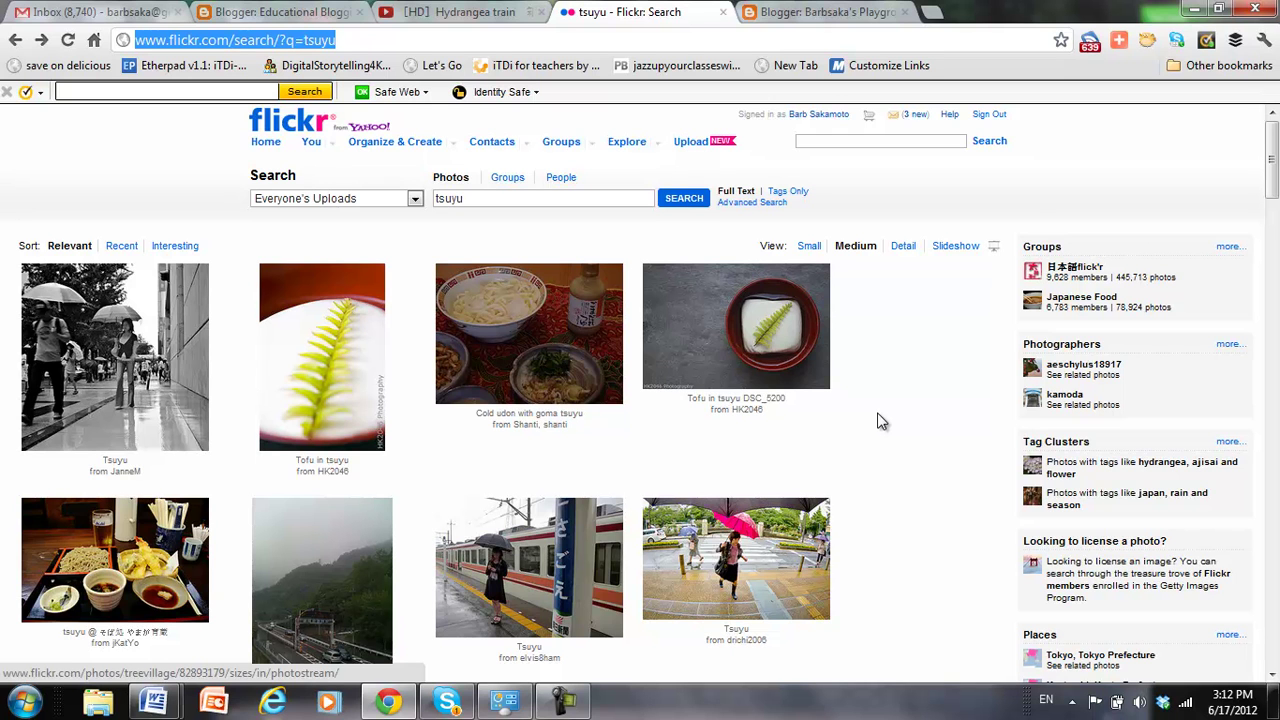
- Limit the Flickr advanced search for tsuyu to Creative Commons-licensed content only
{"action": "scroll", "coordinate": [879, 421], "scroll_direction": "down", "scroll_amount": 1}
{"action": "scroll", "coordinate": [879, 421], "scroll_direction": "down", "scroll_amount": 1}
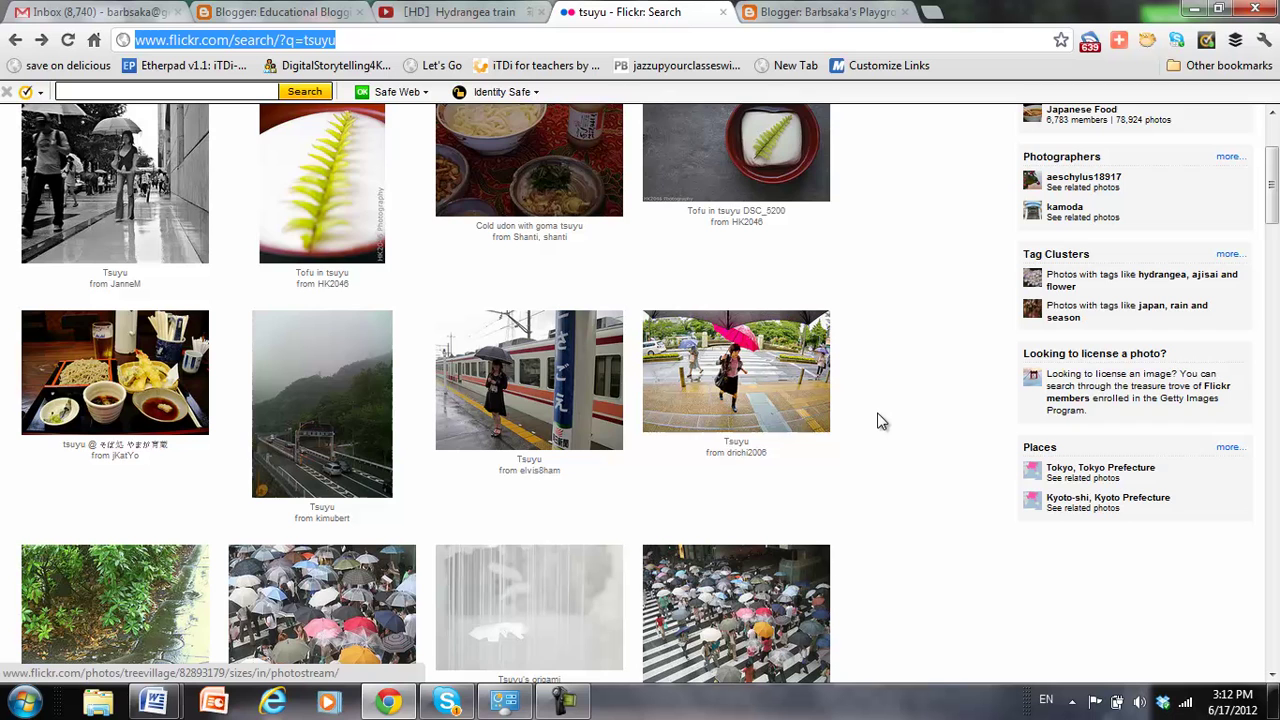
{"action": "scroll", "coordinate": [879, 421], "scroll_direction": "down", "scroll_amount": 1}
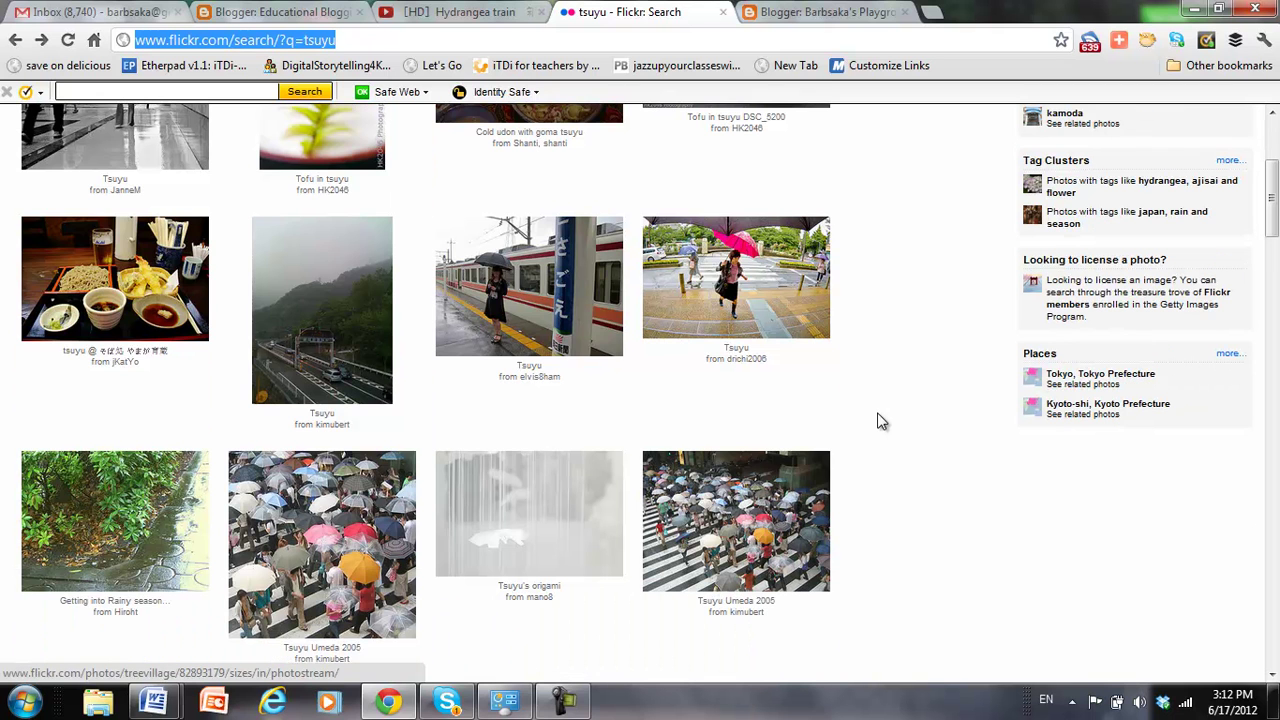
{"action": "scroll", "coordinate": [879, 421], "scroll_direction": "up", "scroll_amount": 3}
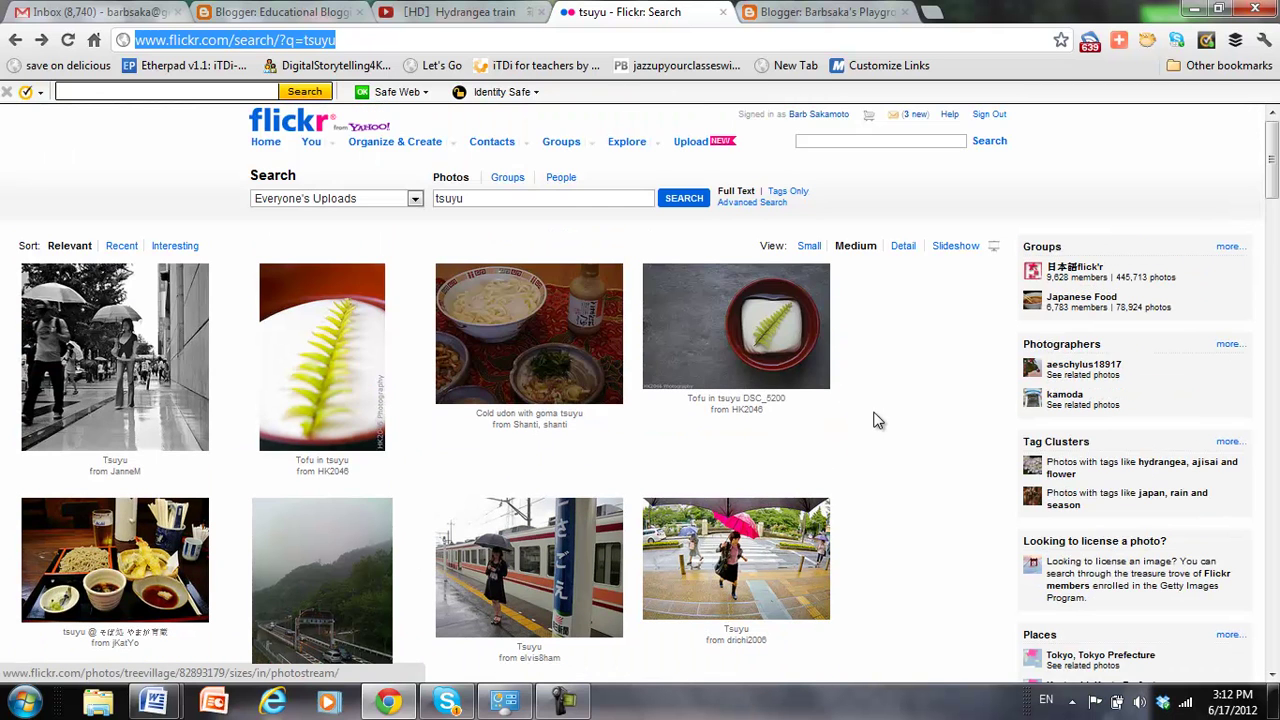
{"action": "left_click", "coordinate": [732, 205]}
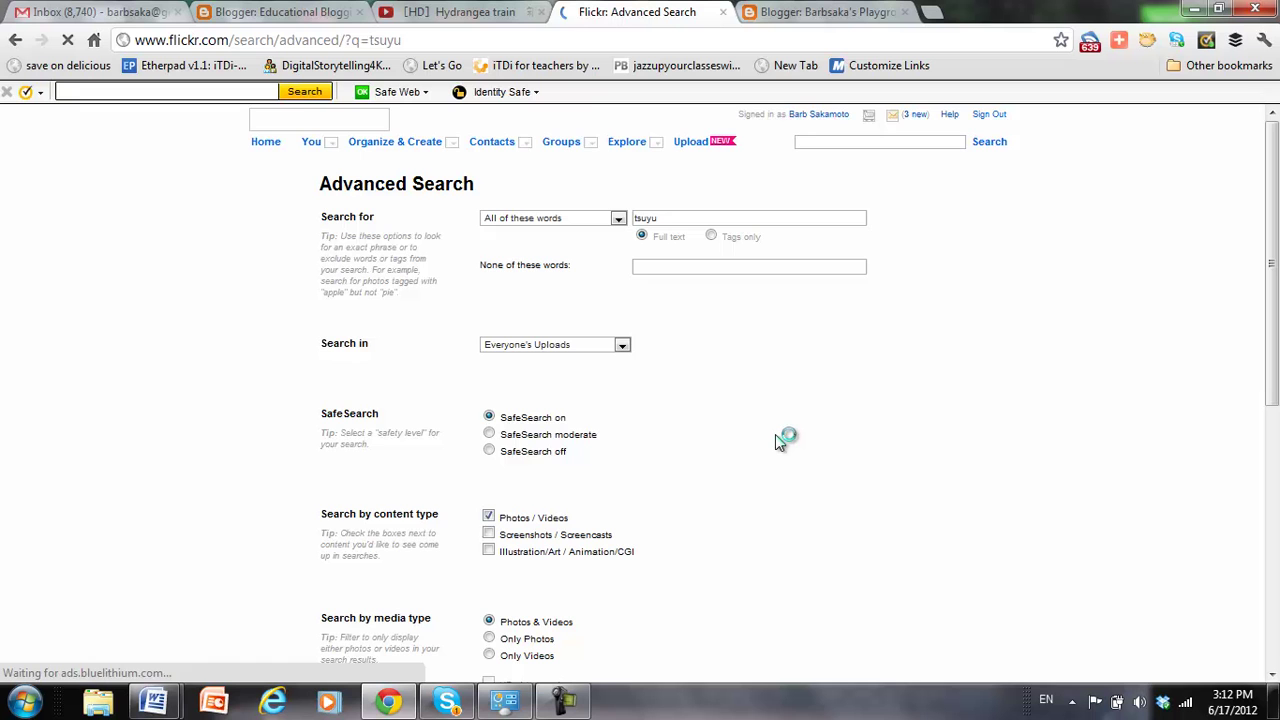
{"action": "scroll", "coordinate": [776, 437], "scroll_direction": "down", "scroll_amount": 2}
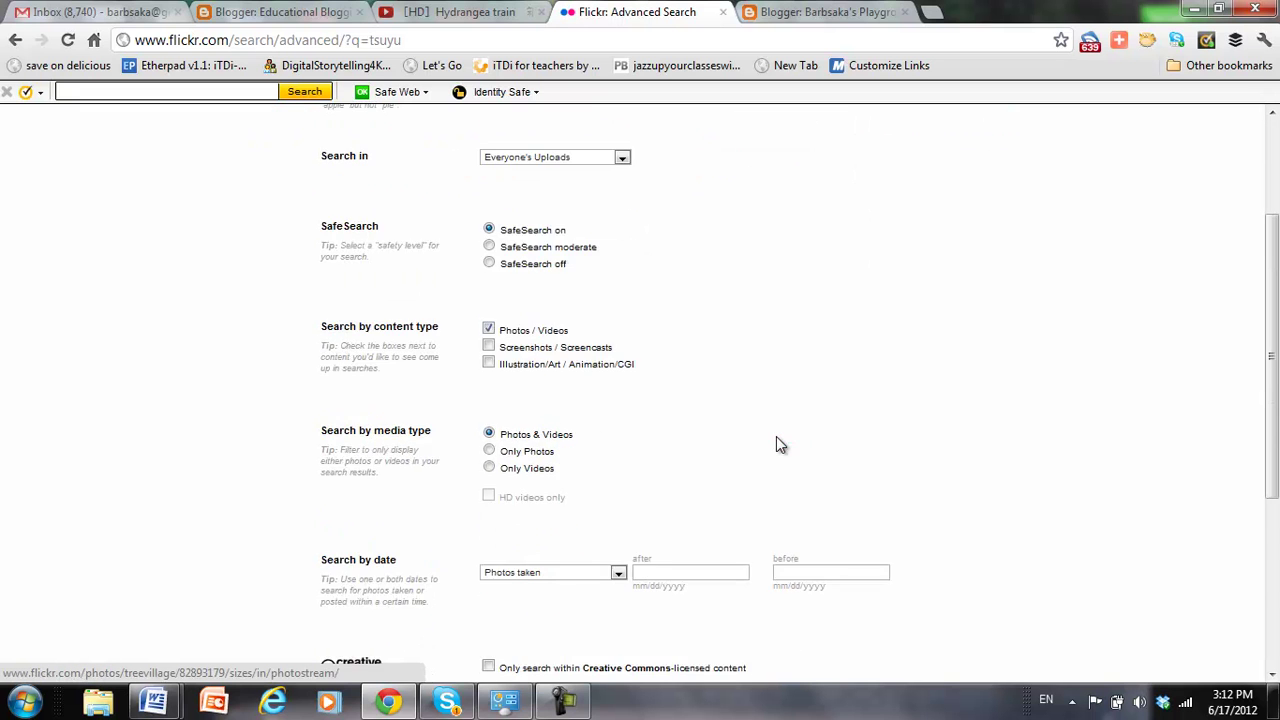
{"action": "scroll", "coordinate": [776, 437], "scroll_direction": "down", "scroll_amount": 1}
{"action": "scroll", "coordinate": [776, 437], "scroll_direction": "down", "scroll_amount": 1}
{"action": "left_click", "coordinate": [488, 479]}
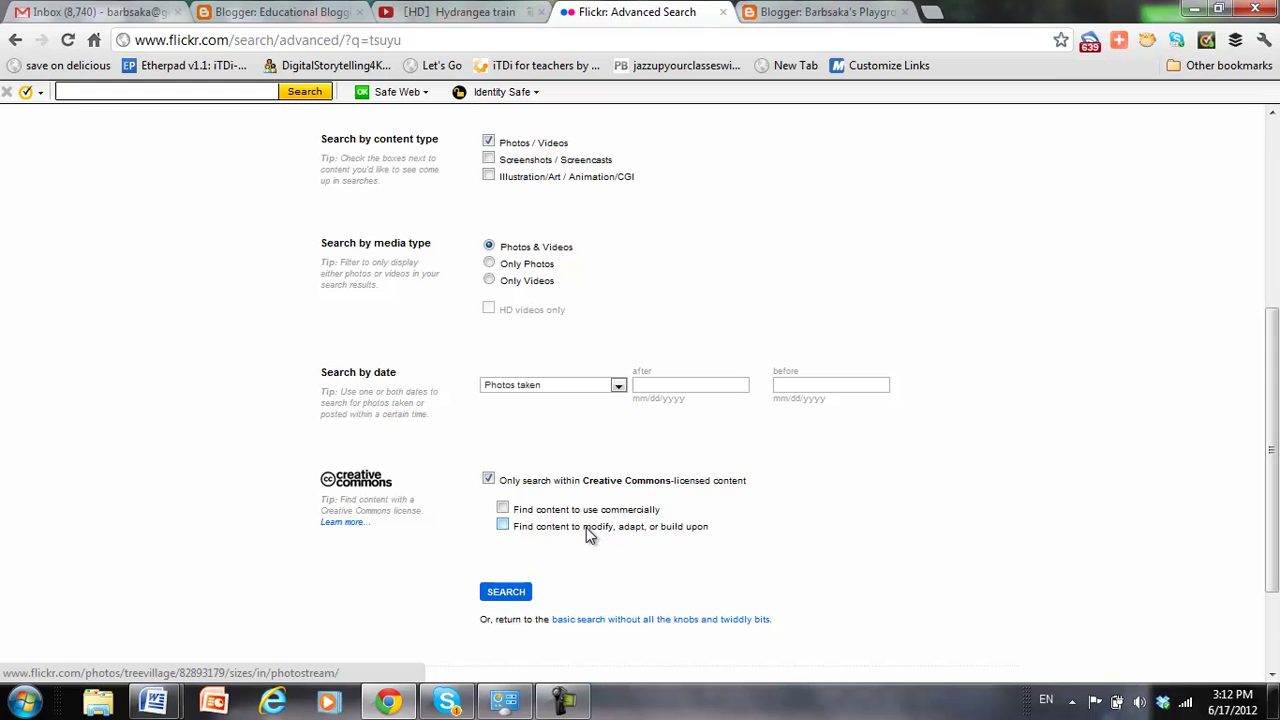
- Run the filtered tsuyu search and open the photo Tsuyu Umeda 2005
{"action": "left_click", "coordinate": [493, 594]}
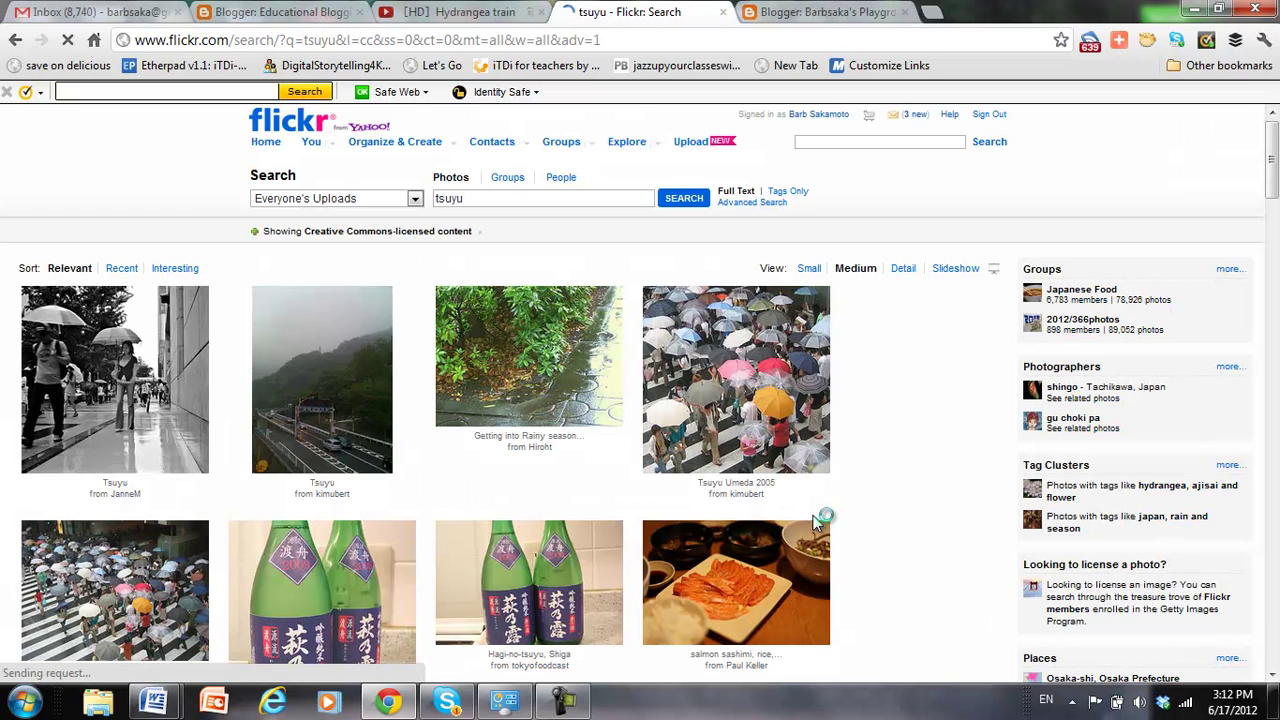
{"action": "scroll", "coordinate": [790, 518], "scroll_direction": "down", "scroll_amount": 1}
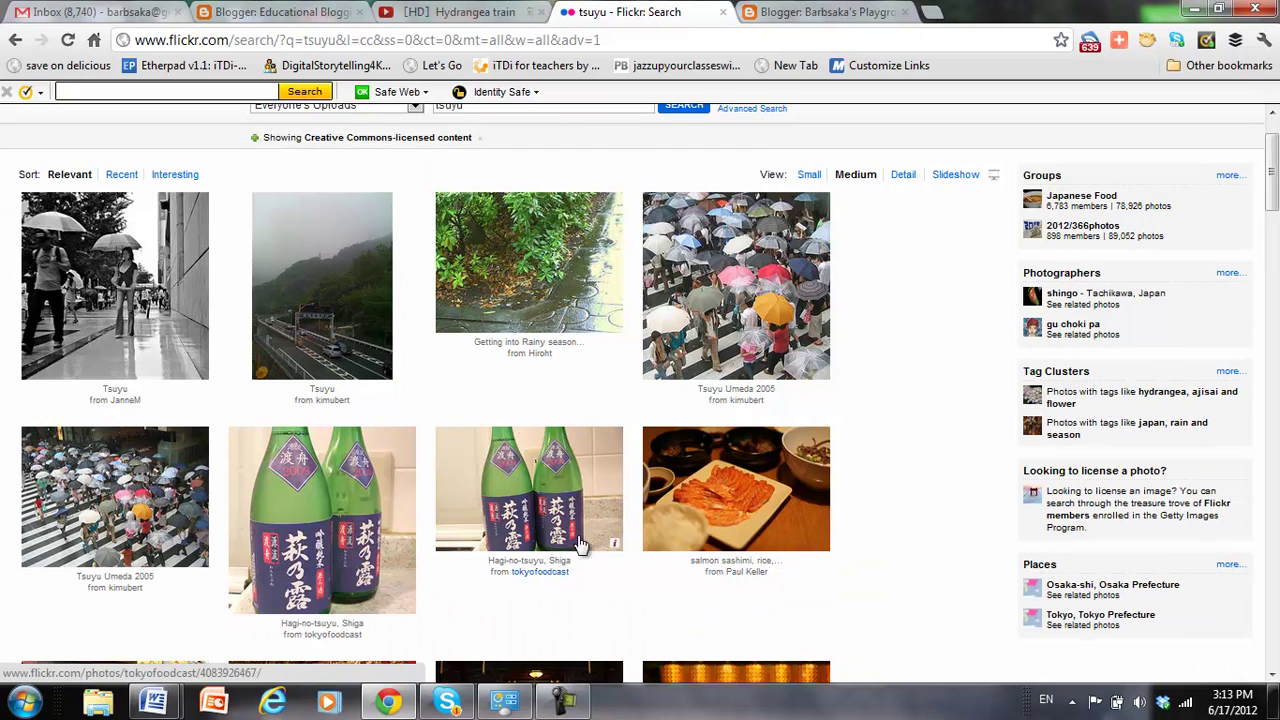
{"action": "scroll", "coordinate": [656, 530], "scroll_direction": "up", "scroll_amount": 1}
{"action": "scroll", "coordinate": [640, 530], "scroll_direction": "down", "scroll_amount": 1}
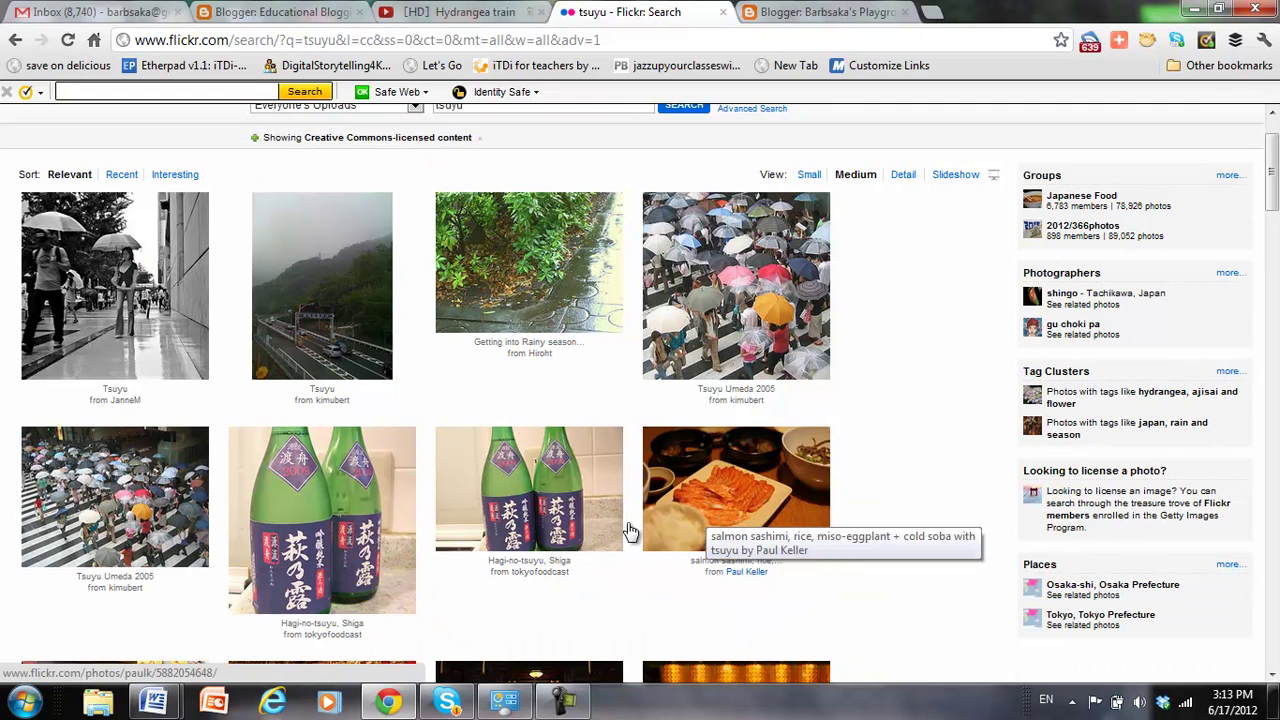
{"action": "left_click", "coordinate": [72, 502]}
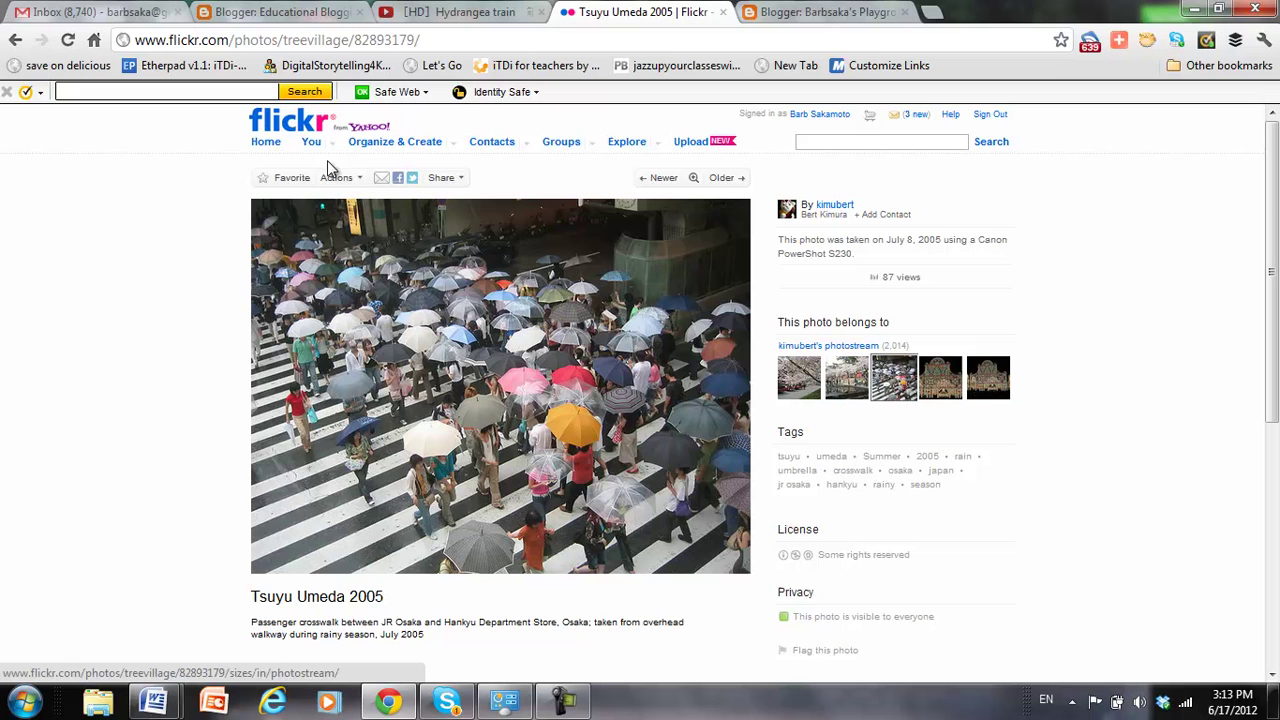
- Show the photo's Medium 500 size and copy its image URL
{"action": "left_click", "coordinate": [362, 185]}
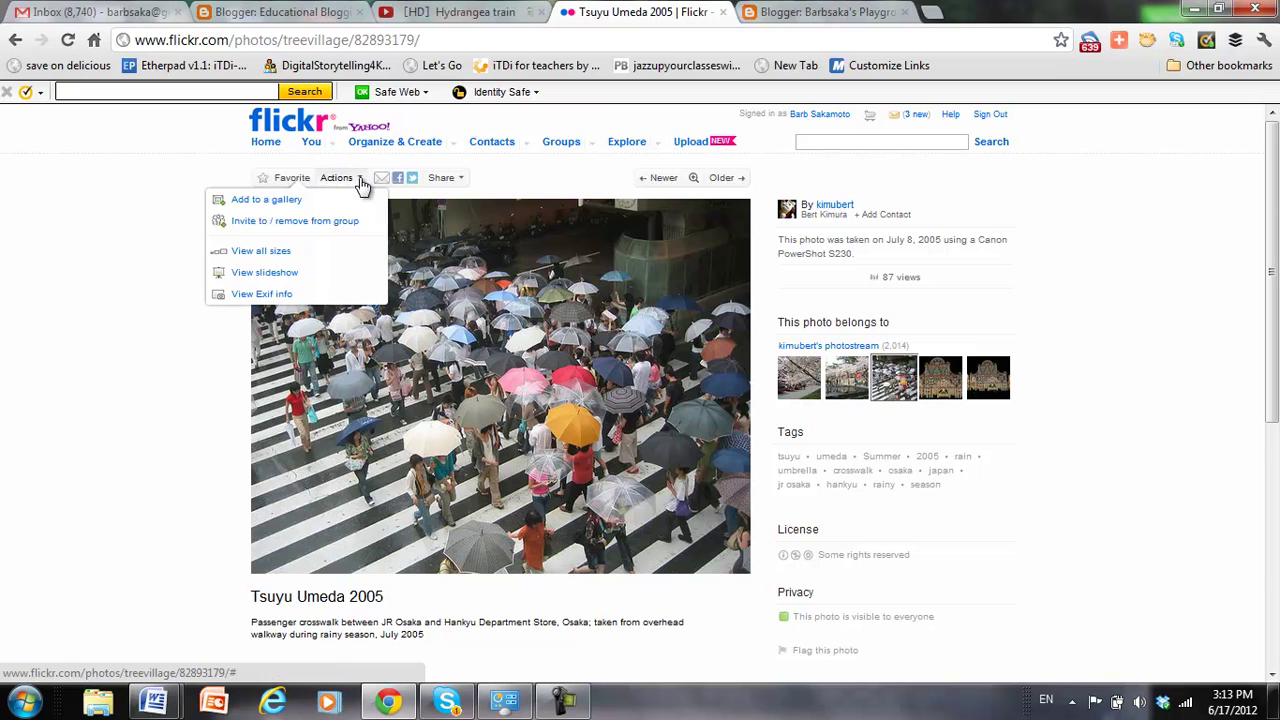
{"action": "left_click", "coordinate": [316, 256]}
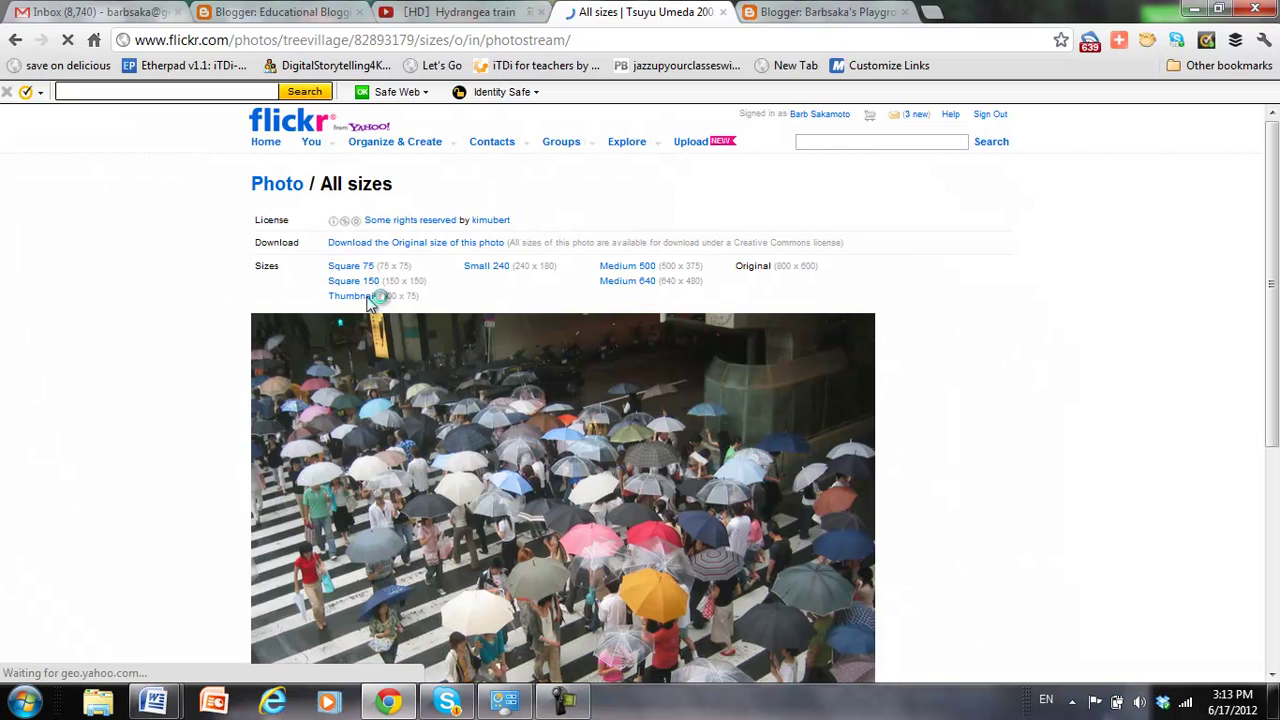
{"action": "scroll", "coordinate": [585, 343], "scroll_direction": "down", "scroll_amount": 1}
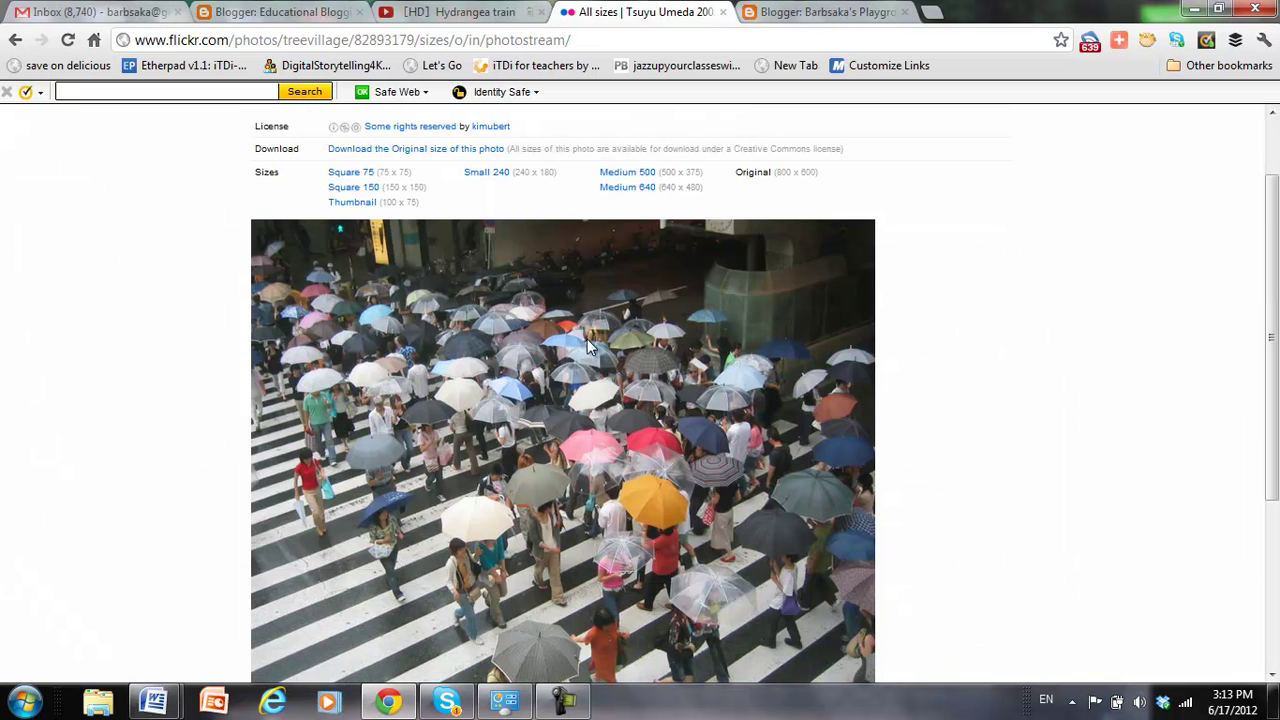
{"action": "left_click", "coordinate": [621, 177]}
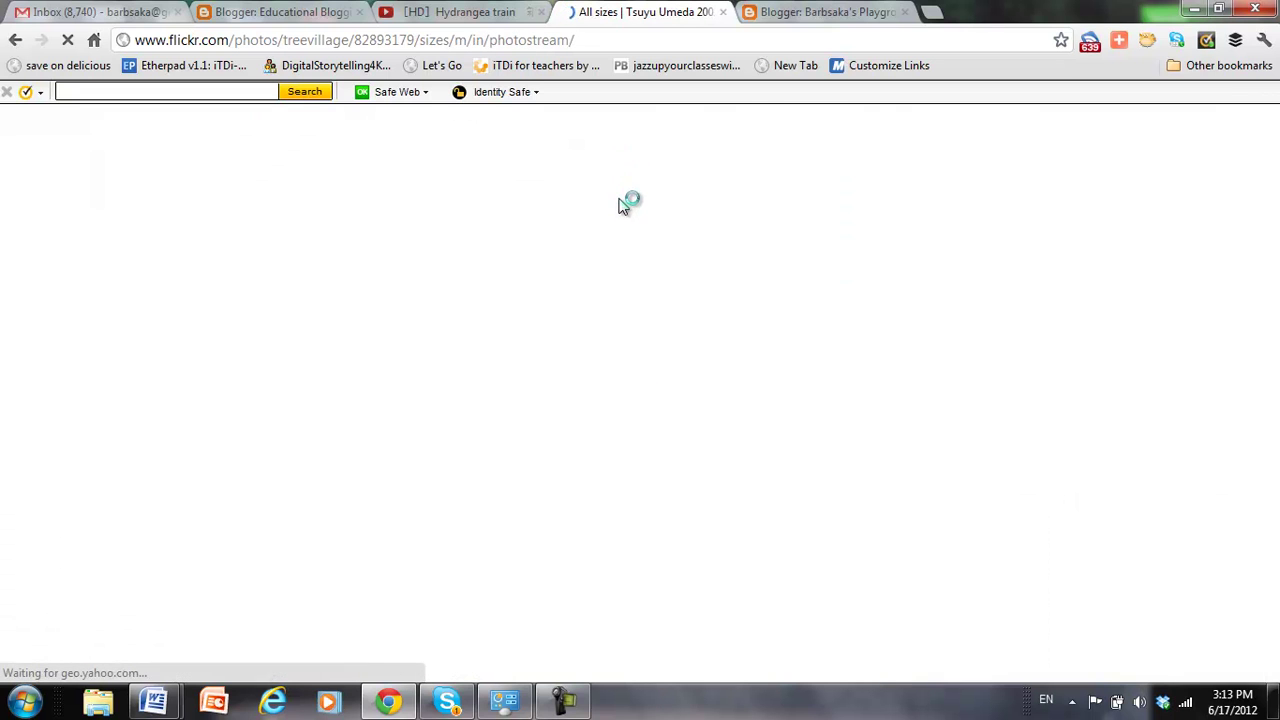
{"action": "scroll", "coordinate": [740, 504], "scroll_direction": "down", "scroll_amount": 1}
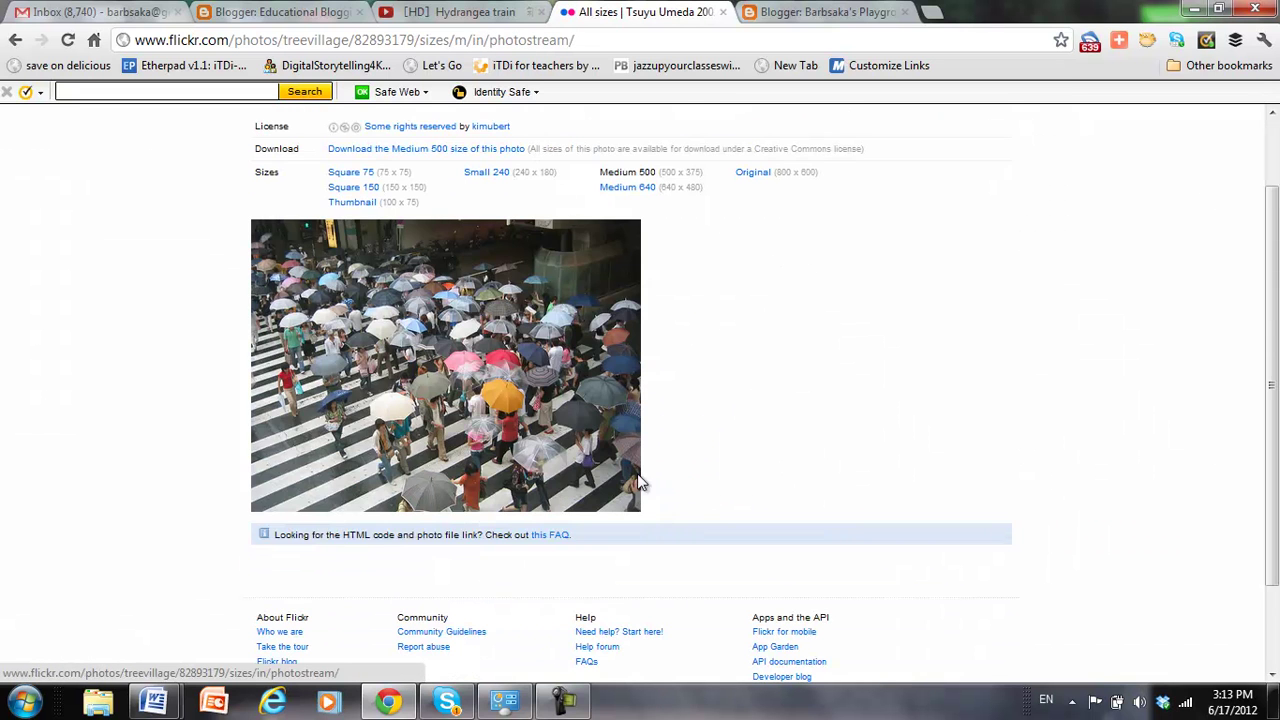
{"action": "right_click", "coordinate": [430, 328]}
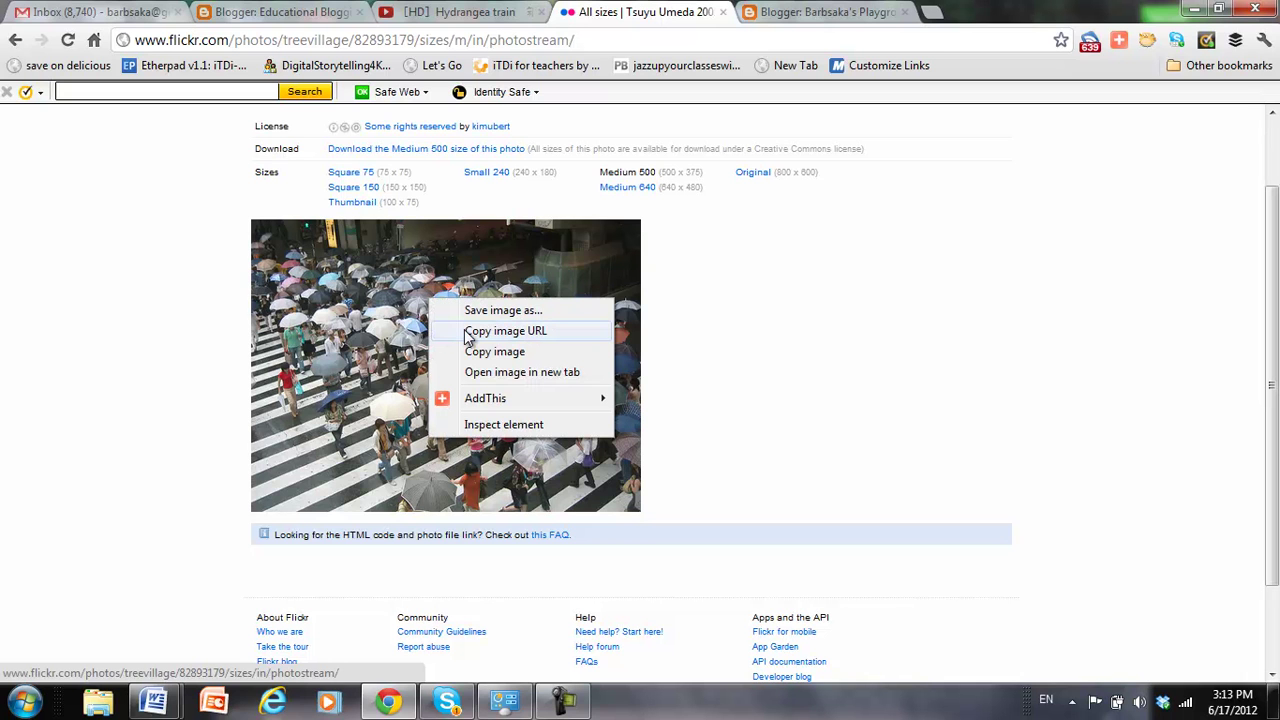
{"action": "left_click", "coordinate": [474, 336]}
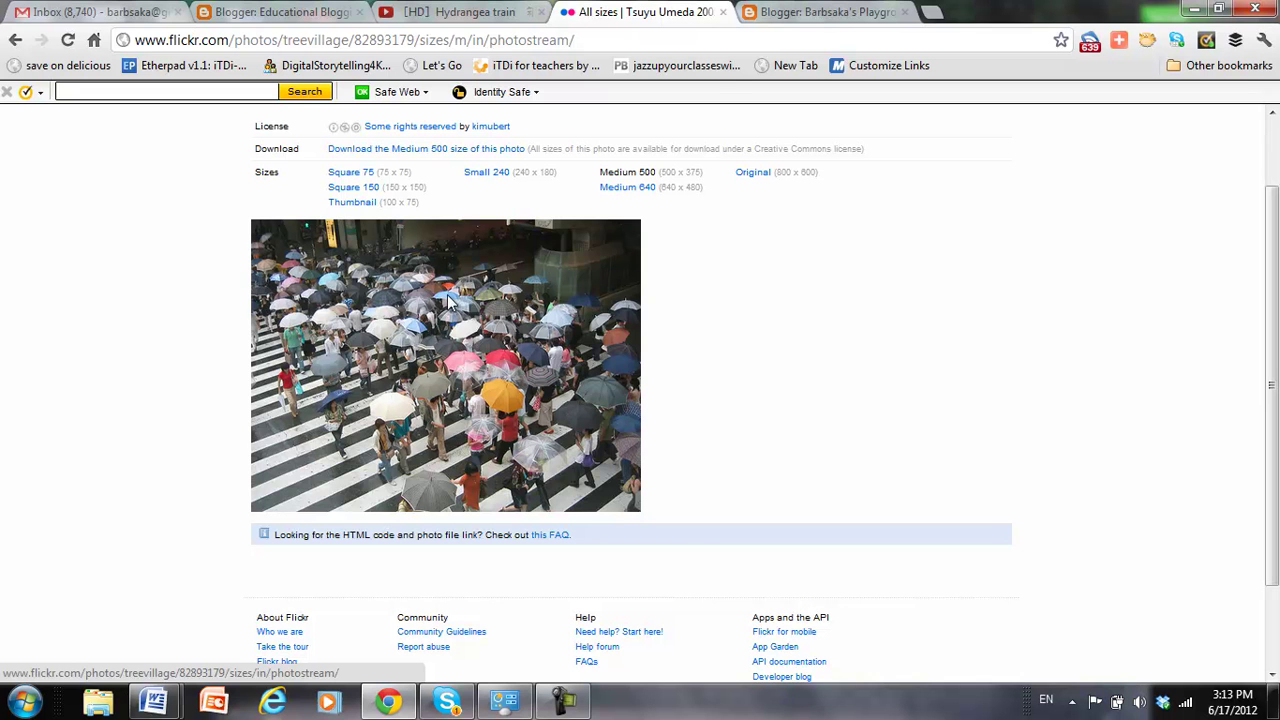
- Insert the umbrella photo into the Rainy Season post from its copied Flickr image URL
{"action": "left_click", "coordinate": [755, 20]}
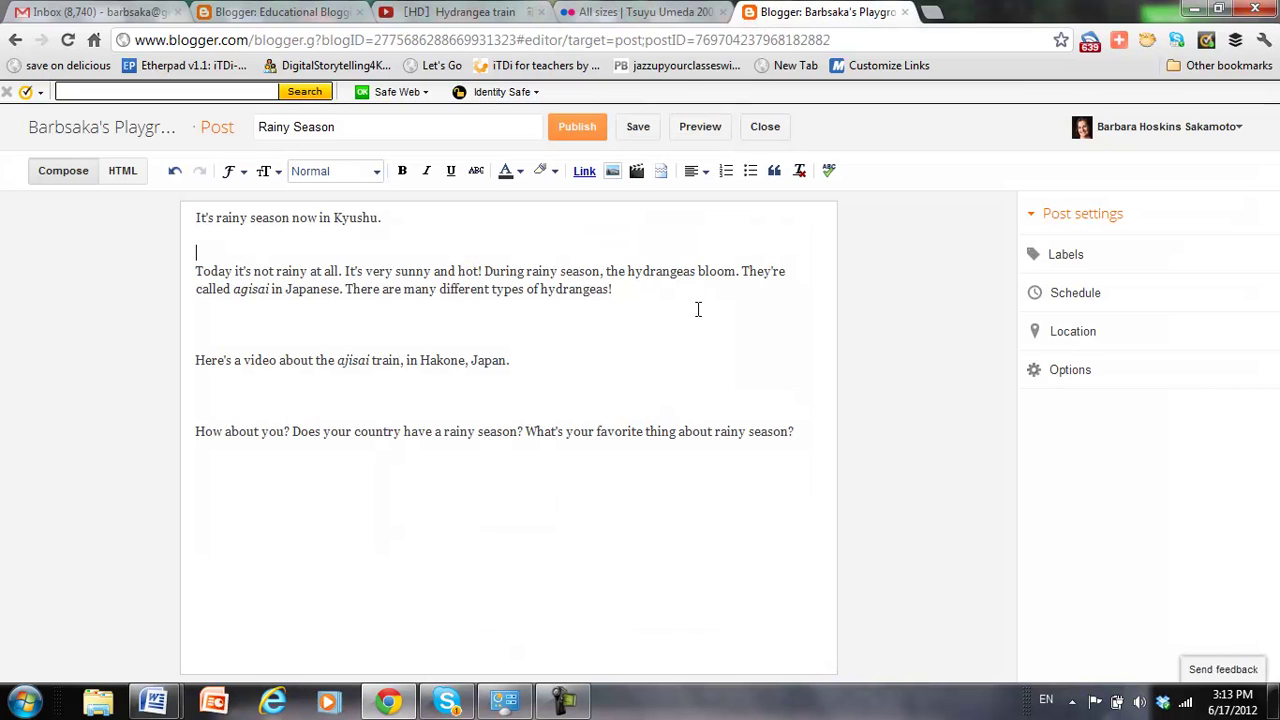
{"action": "left_click", "coordinate": [618, 176]}
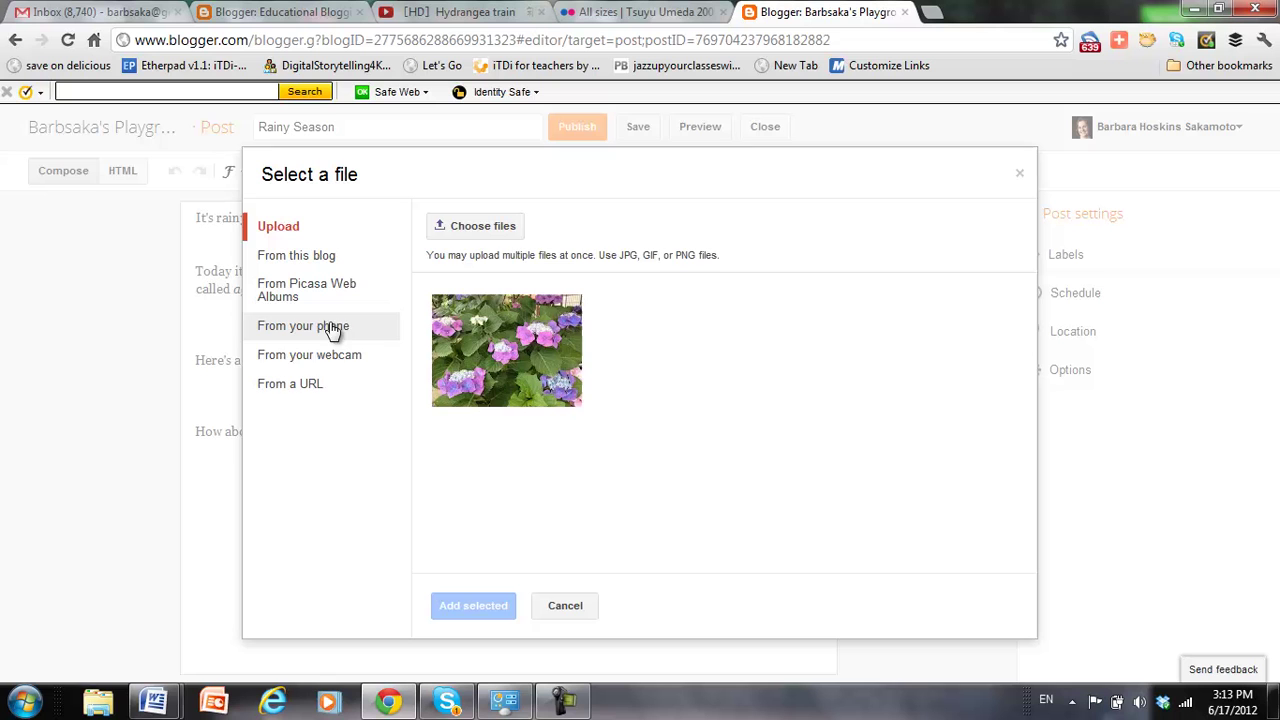
{"action": "left_click", "coordinate": [299, 389]}
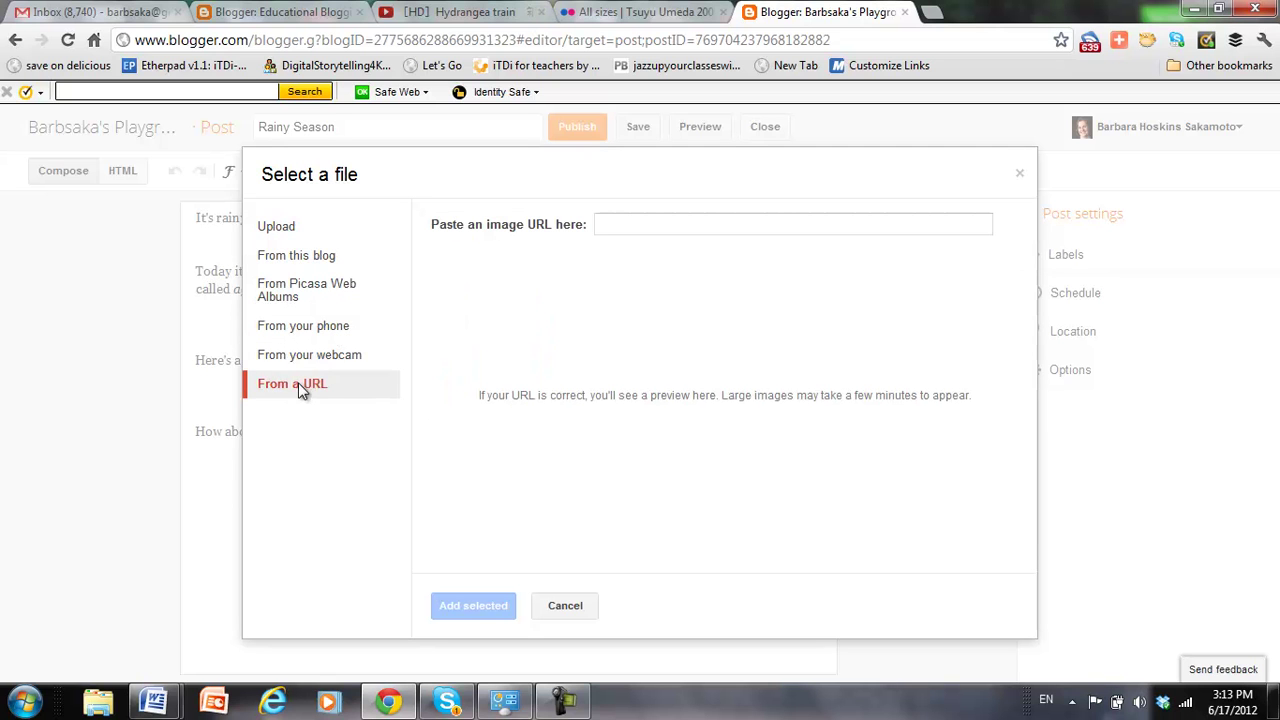
{"action": "left_click", "coordinate": [603, 223]}
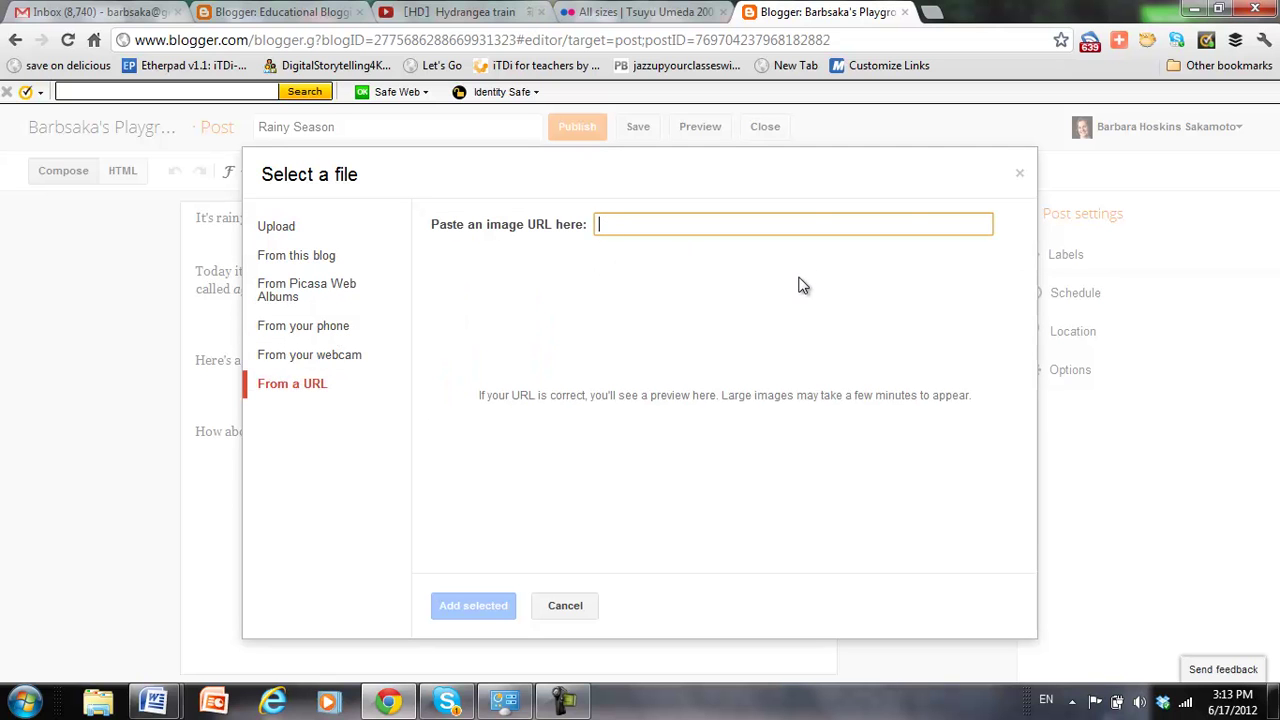
{"action": "type", "text": "http://farm1.staticflickr.com/41/82893179_3346c1d9b7.jpg"}
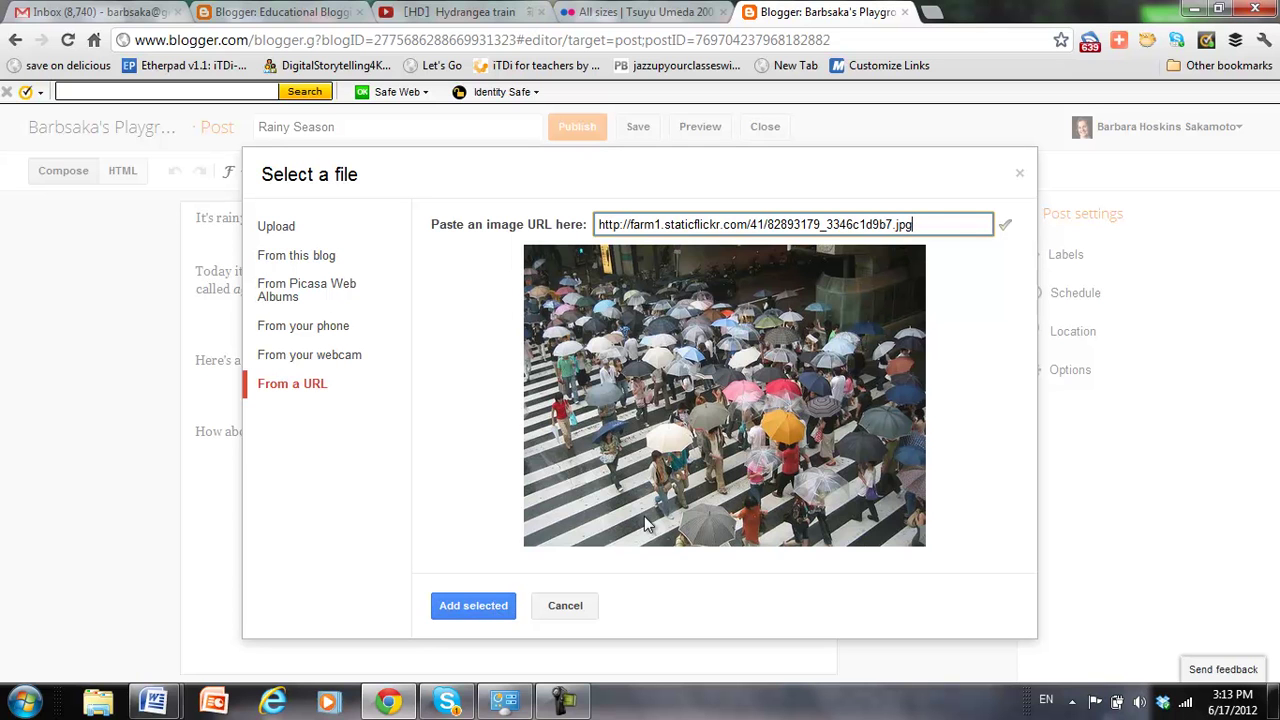
{"action": "left_click", "coordinate": [477, 607]}
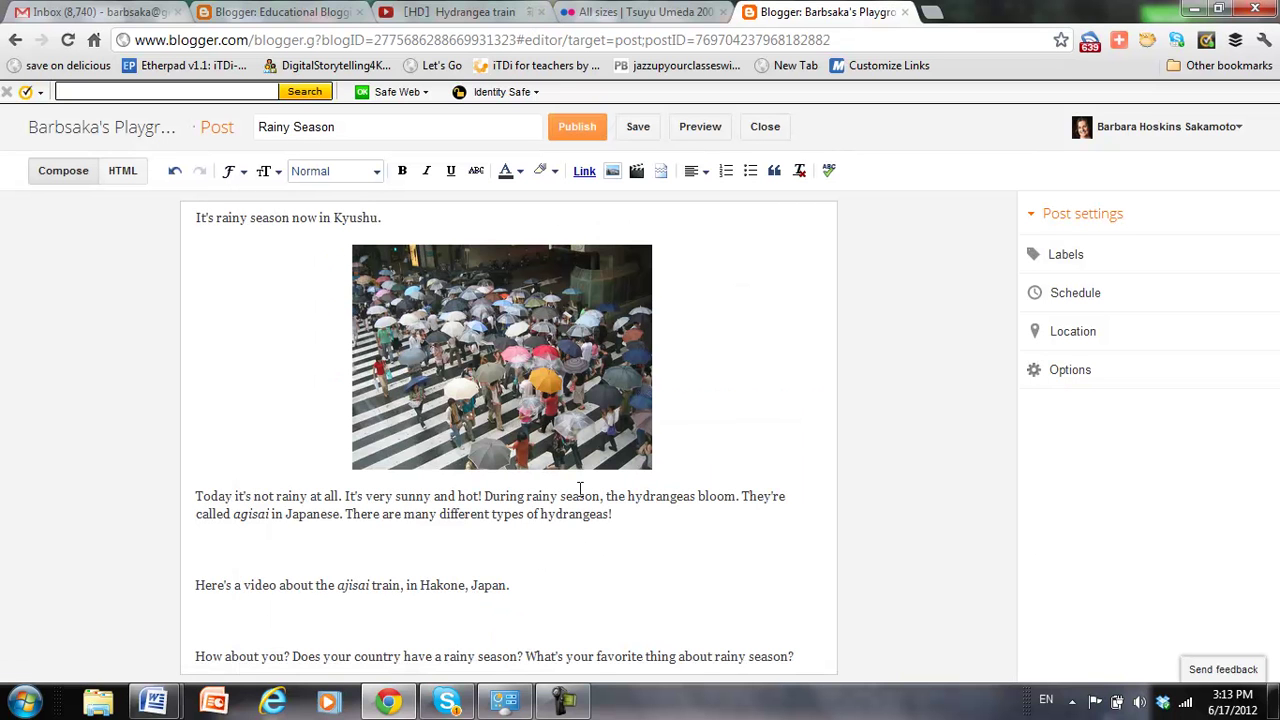
- Add a centre-aligned blank line beneath the umbrella photo
{"action": "left_click", "coordinate": [689, 477]}
{"action": "key", "text": "Return"}
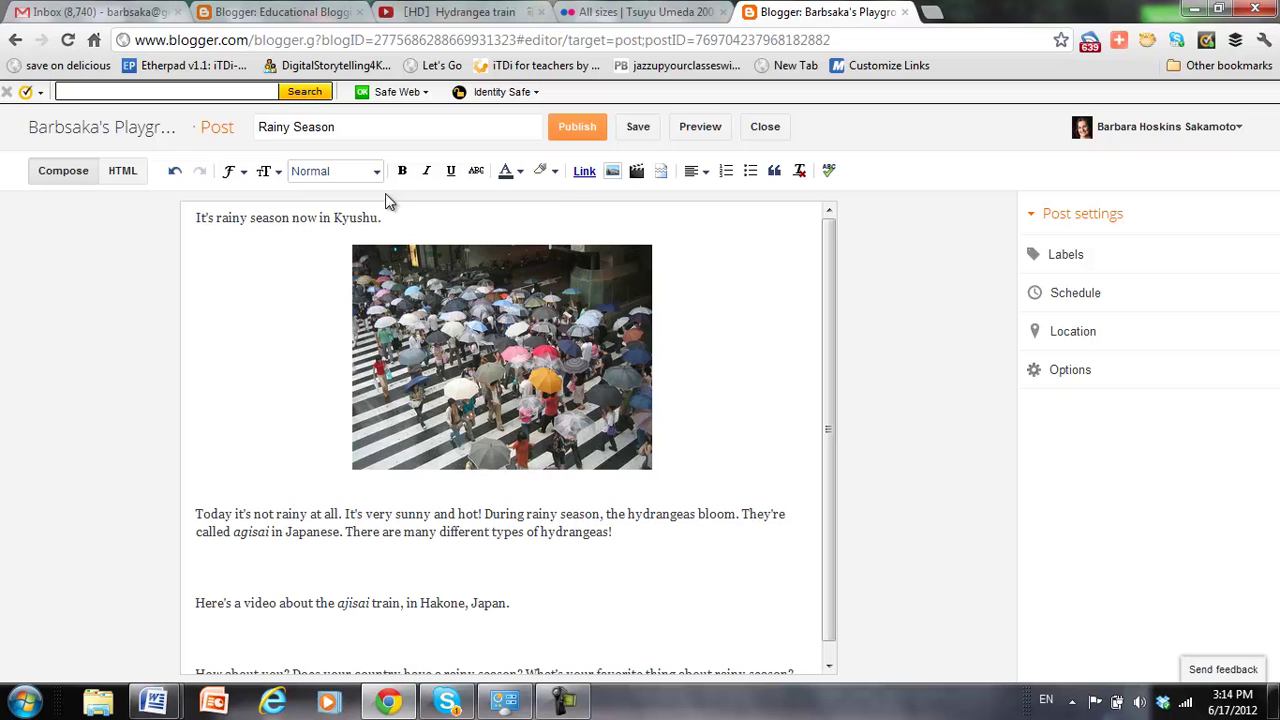
{"action": "left_click", "coordinate": [697, 171]}
{"action": "left_click", "coordinate": [714, 220]}
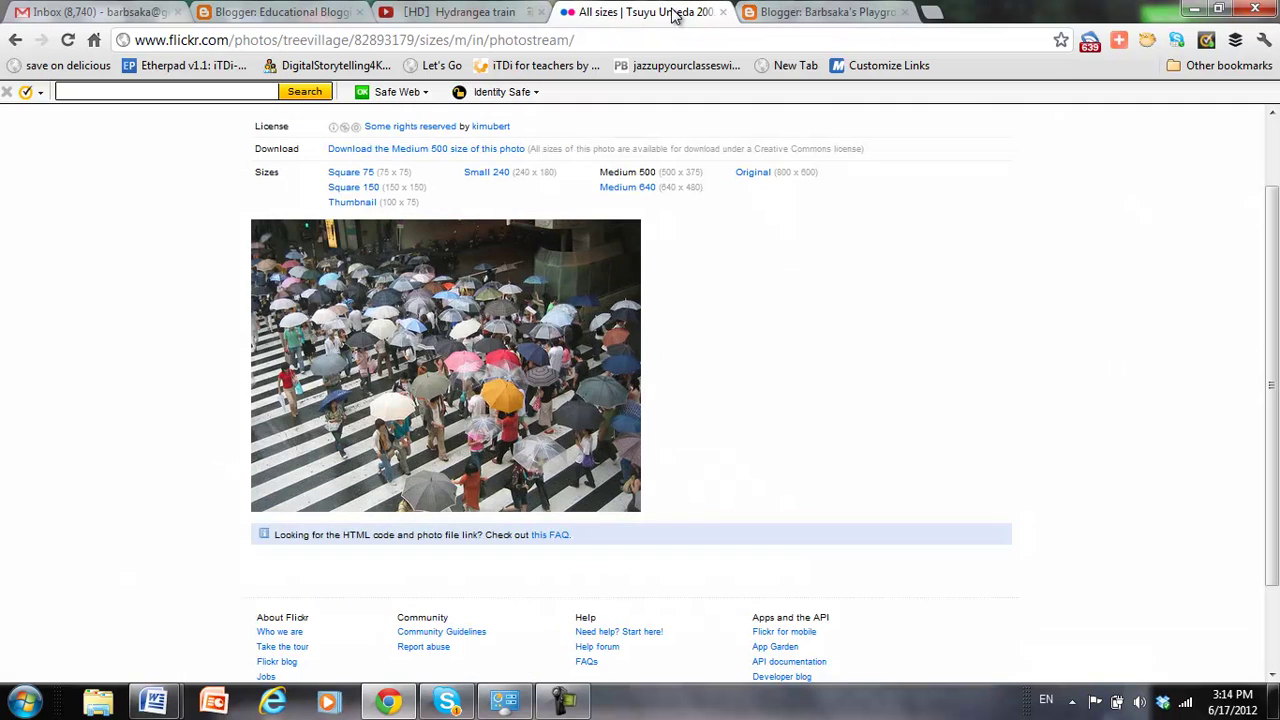
{"action": "left_click", "coordinate": [678, 13]}
{"action": "scroll", "coordinate": [688, 315], "scroll_direction": "up", "scroll_amount": 1}
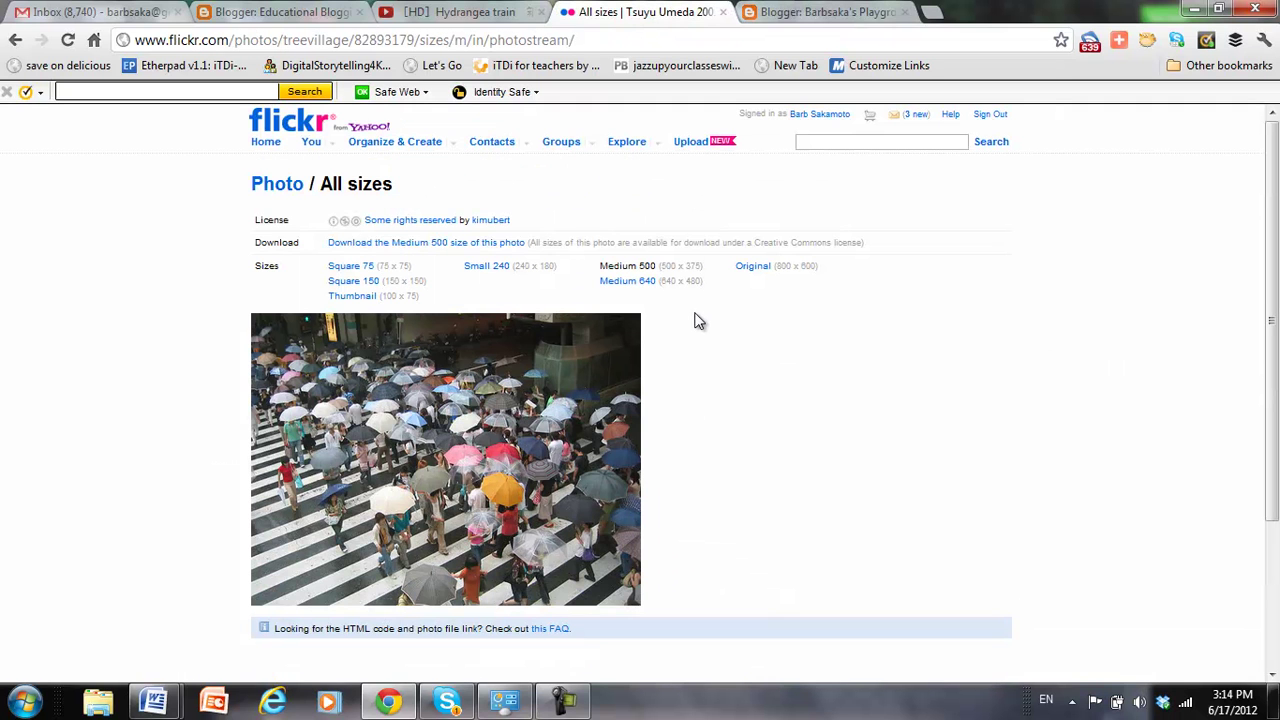
{"action": "double_click", "coordinate": [497, 225]}
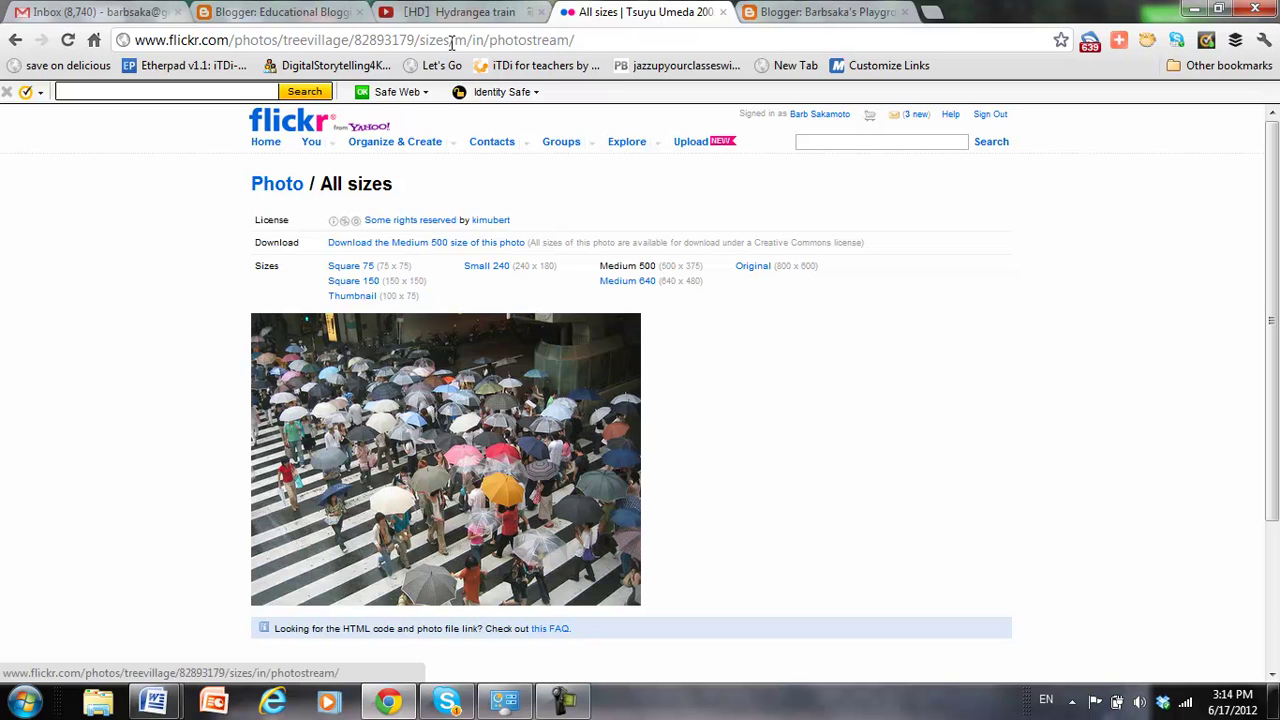
- Type the caption 'Image: kimubert (Flickr)' beneath the photo, correcting the capital K
{"action": "left_click", "coordinate": [752, 16]}
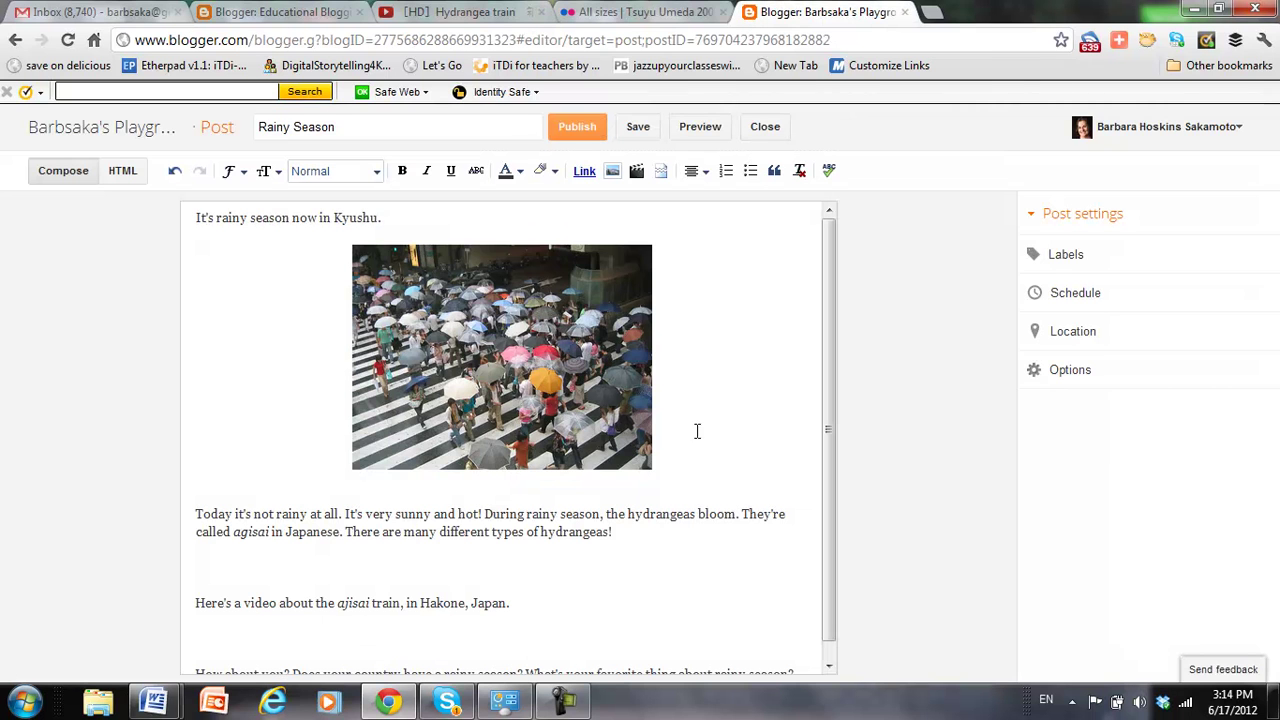
{"action": "type", "text": "Image"}
{"action": "type", "text": ": Ki"}
{"action": "key", "text": "BackSpace"}
{"action": "key", "text": "BackSpace"}
{"action": "type", "text": "ki"}
{"action": "type", "text": "mubert "}
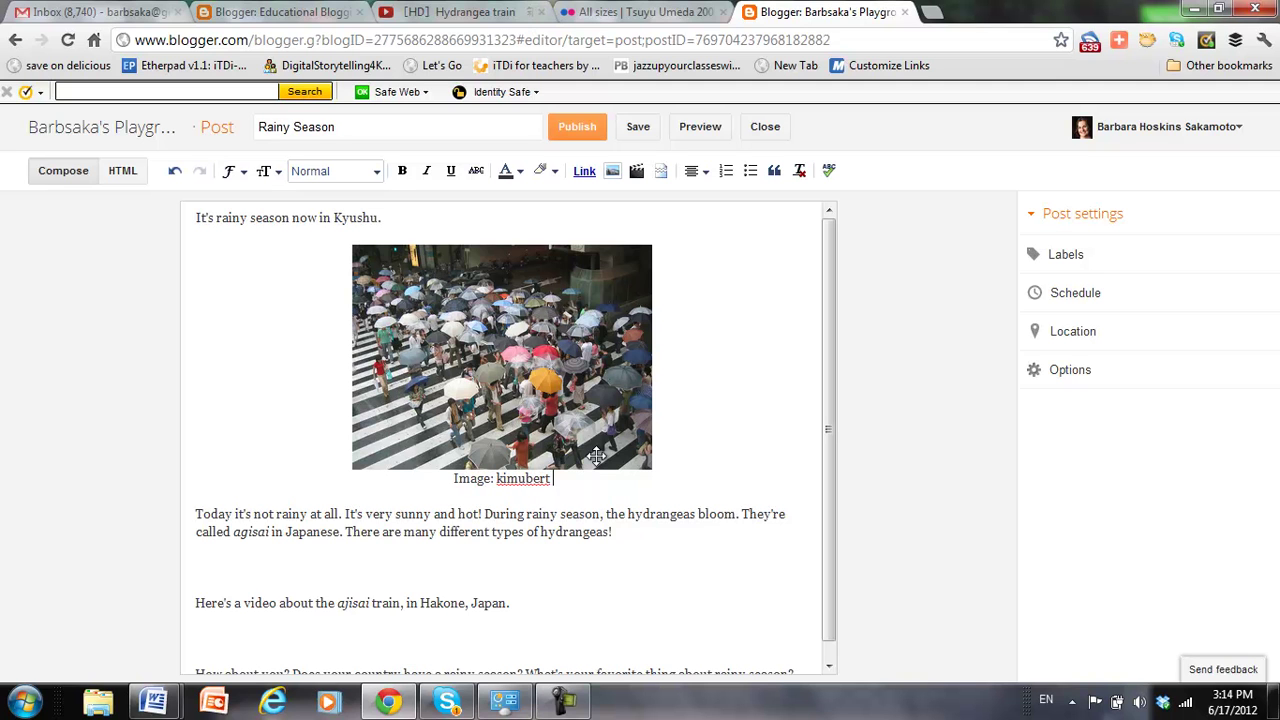
{"action": "type", "text": "(Flickr"}
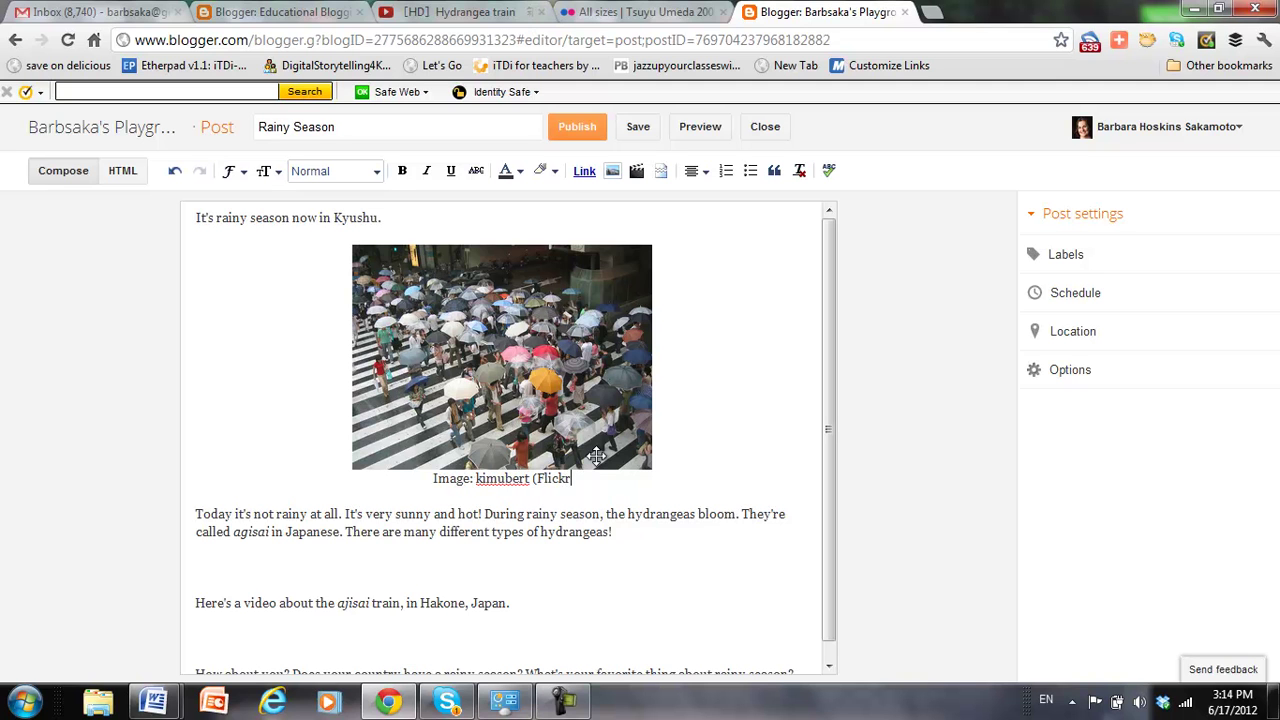
{"action": "type", "text": ")"}
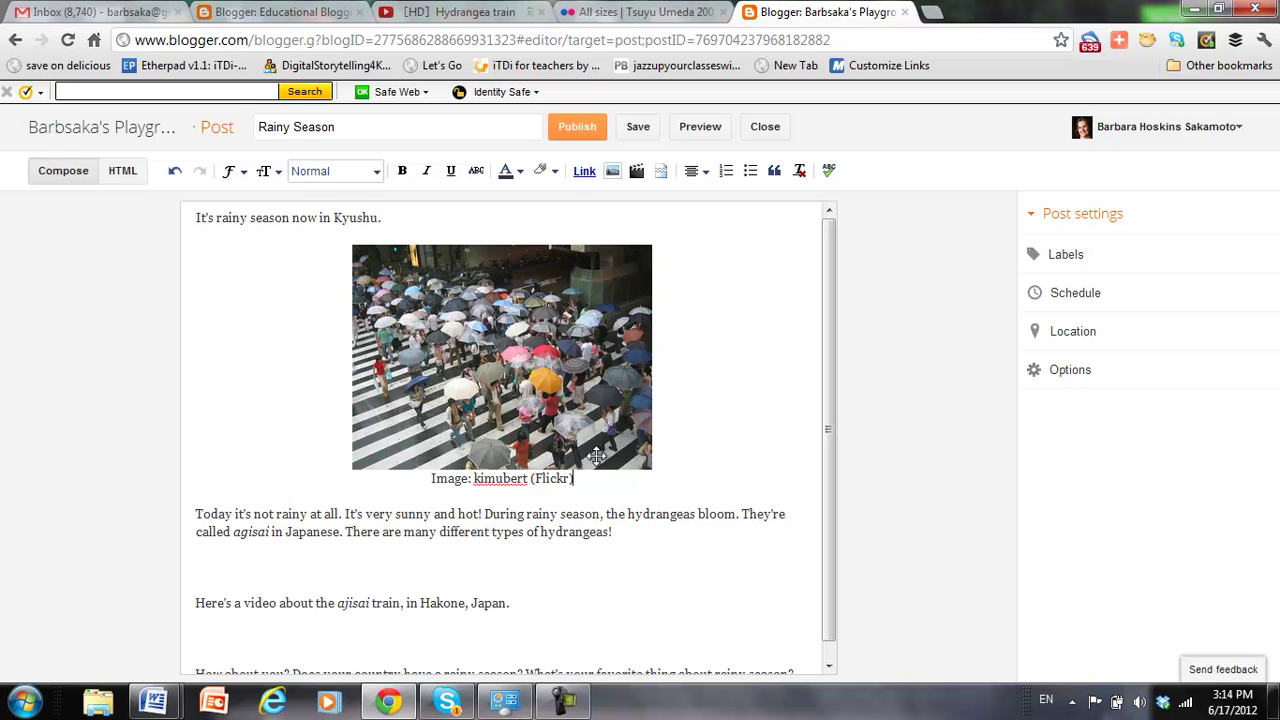
{"action": "left_click", "coordinate": [605, 14]}
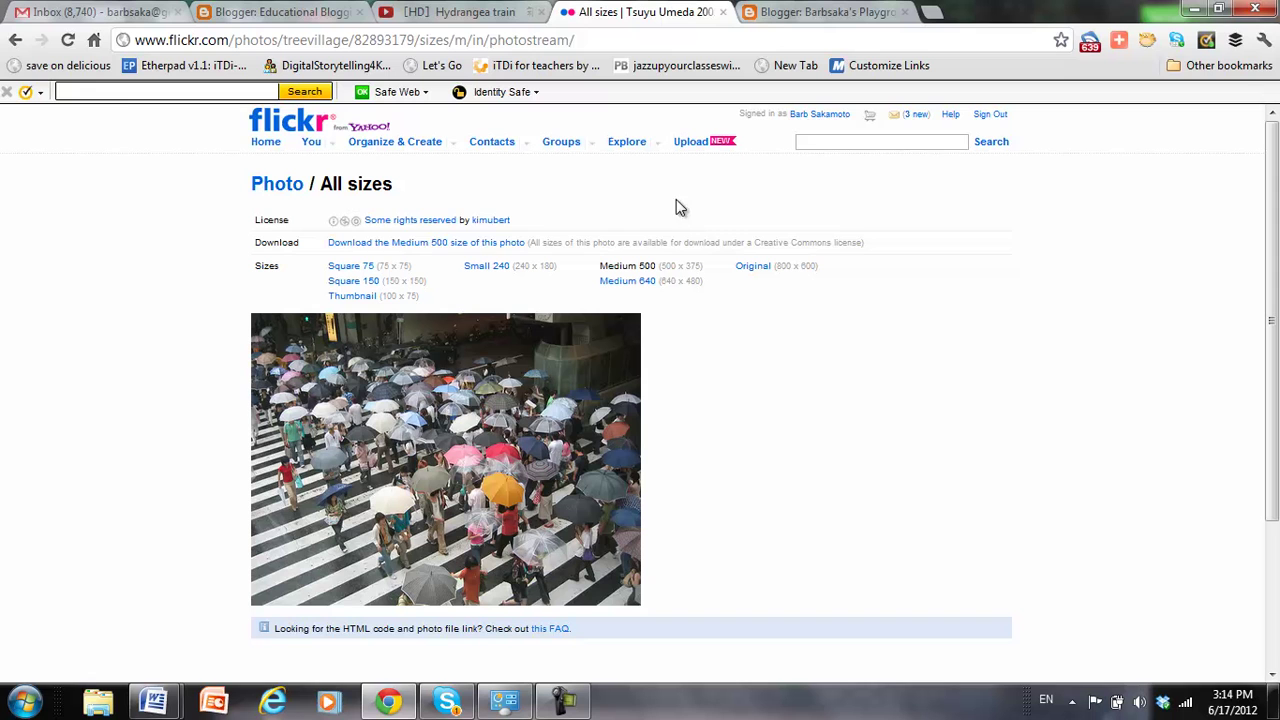
- Return to the Tsuyu Umeda 2005 photo page and copy its web address
{"action": "left_click", "coordinate": [16, 44]}
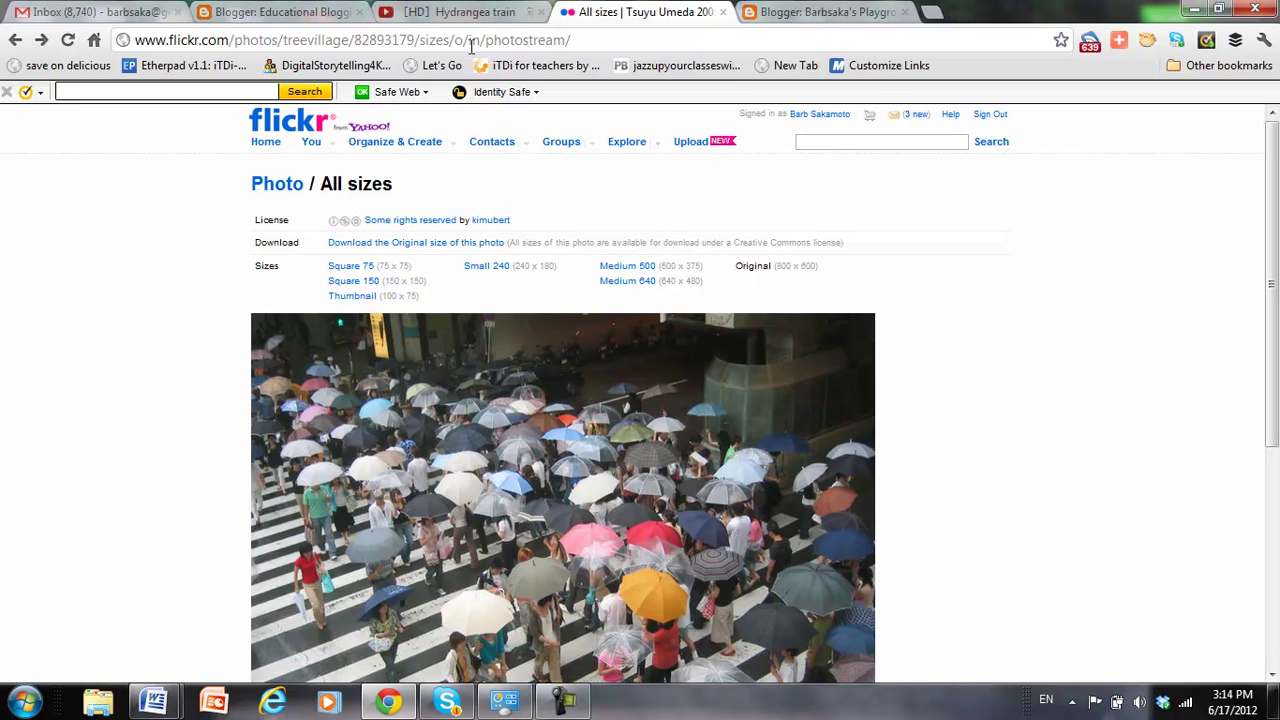
{"action": "left_click", "coordinate": [14, 41]}
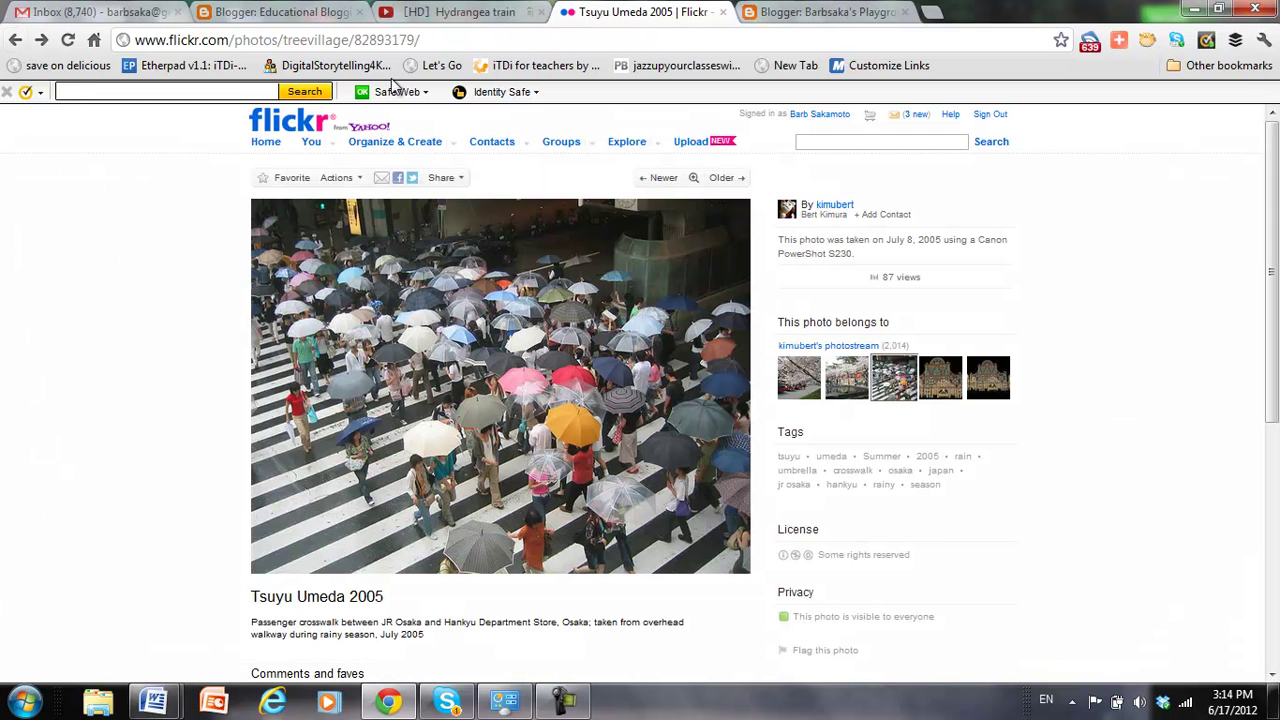
{"action": "left_click", "coordinate": [385, 37]}
{"action": "right_click", "coordinate": [385, 37]}
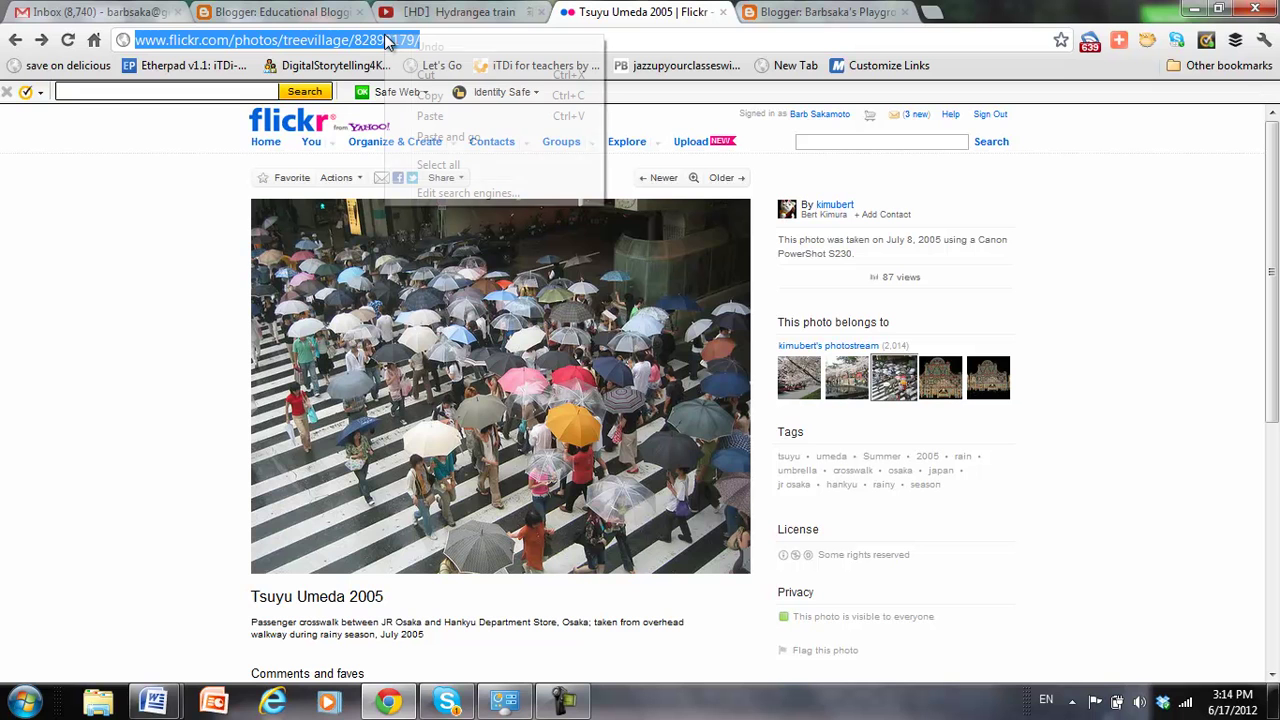
{"action": "left_click", "coordinate": [430, 95]}
{"action": "left_click", "coordinate": [775, 14]}
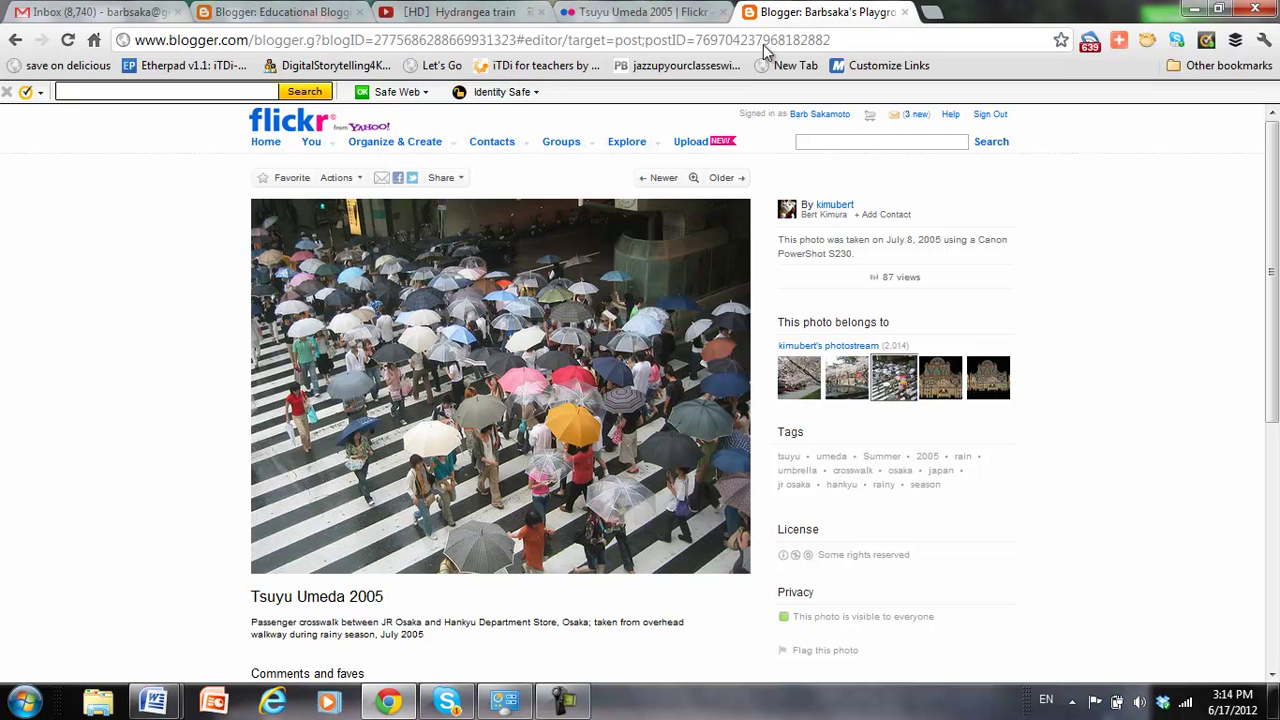
{"action": "double_click", "coordinate": [500, 478]}
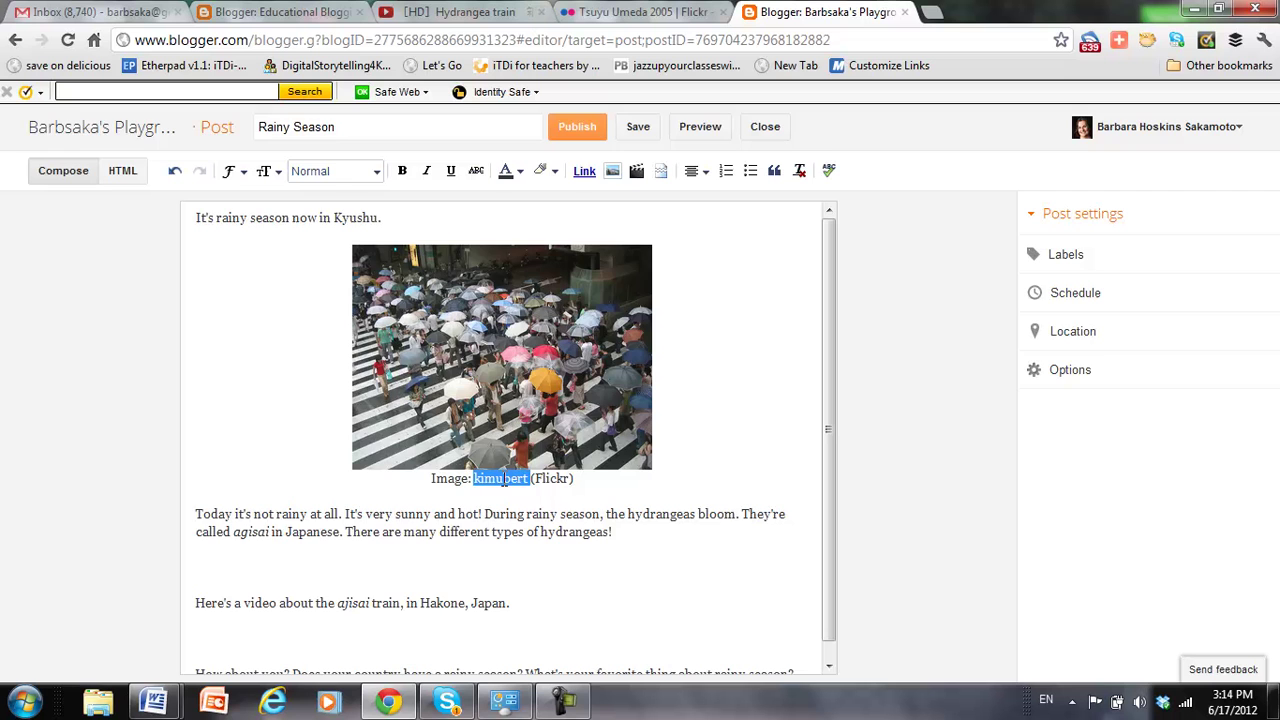
{"action": "left_click", "coordinate": [584, 171]}
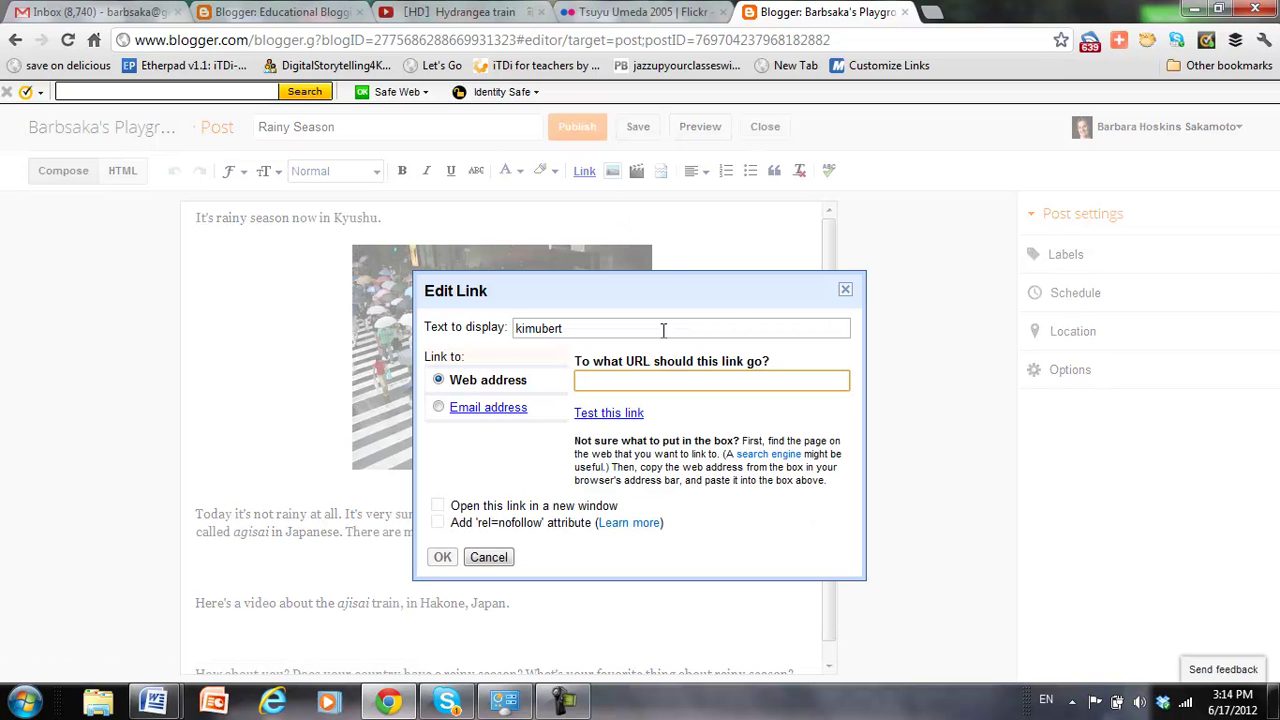
{"action": "key", "text": "ctrl+v"}
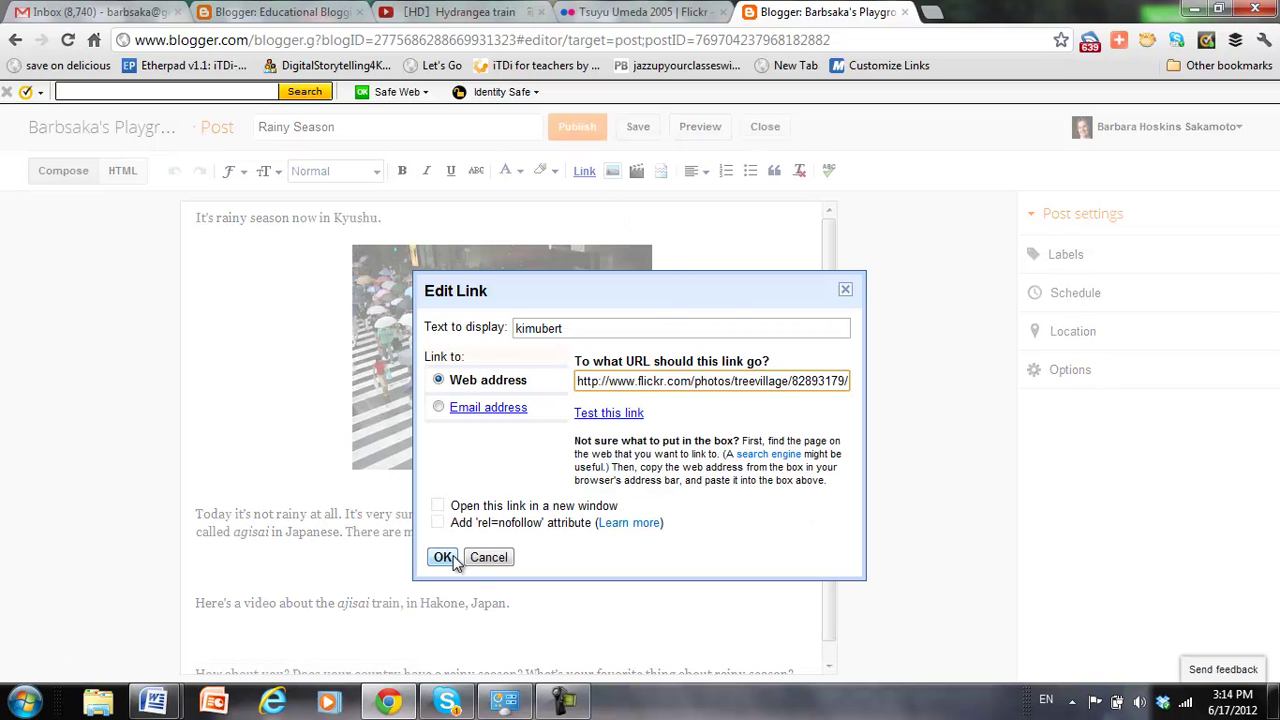
{"action": "left_click", "coordinate": [452, 557]}
{"action": "key", "text": "Return"}
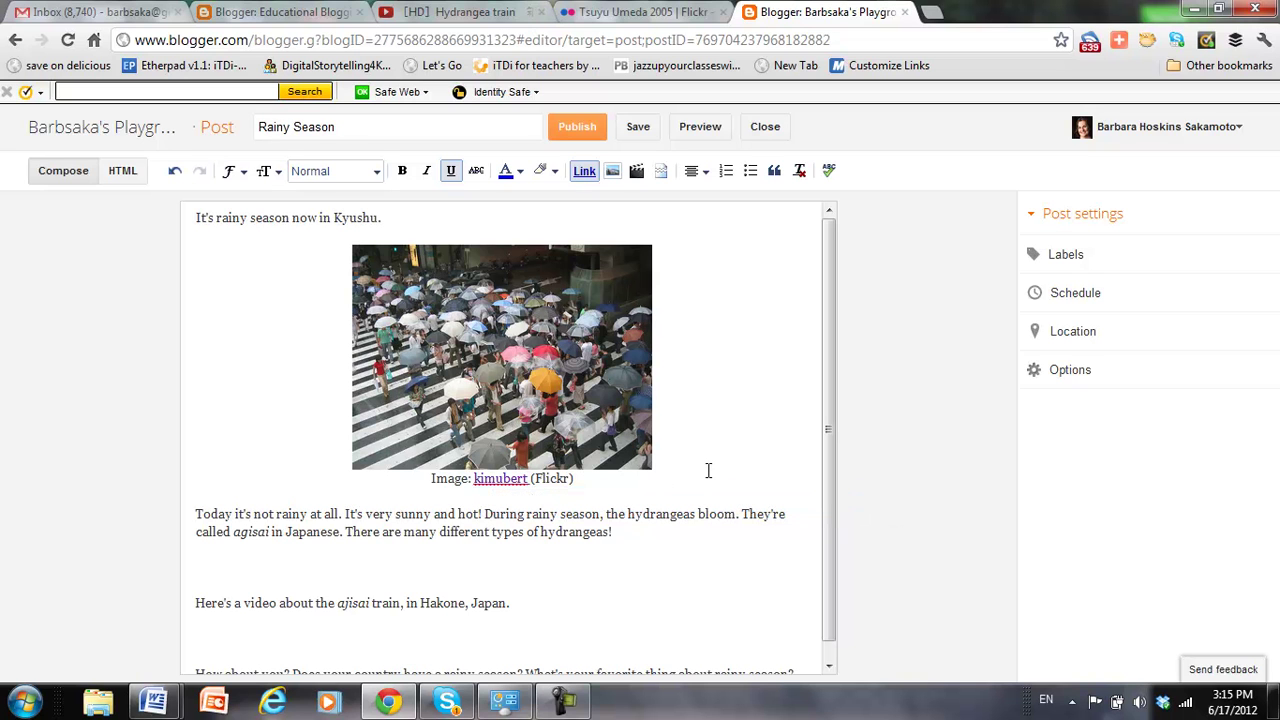
- Upload the hydrangea photo onto the empty line after the hydrangea paragraph
{"action": "left_click", "coordinate": [518, 567]}
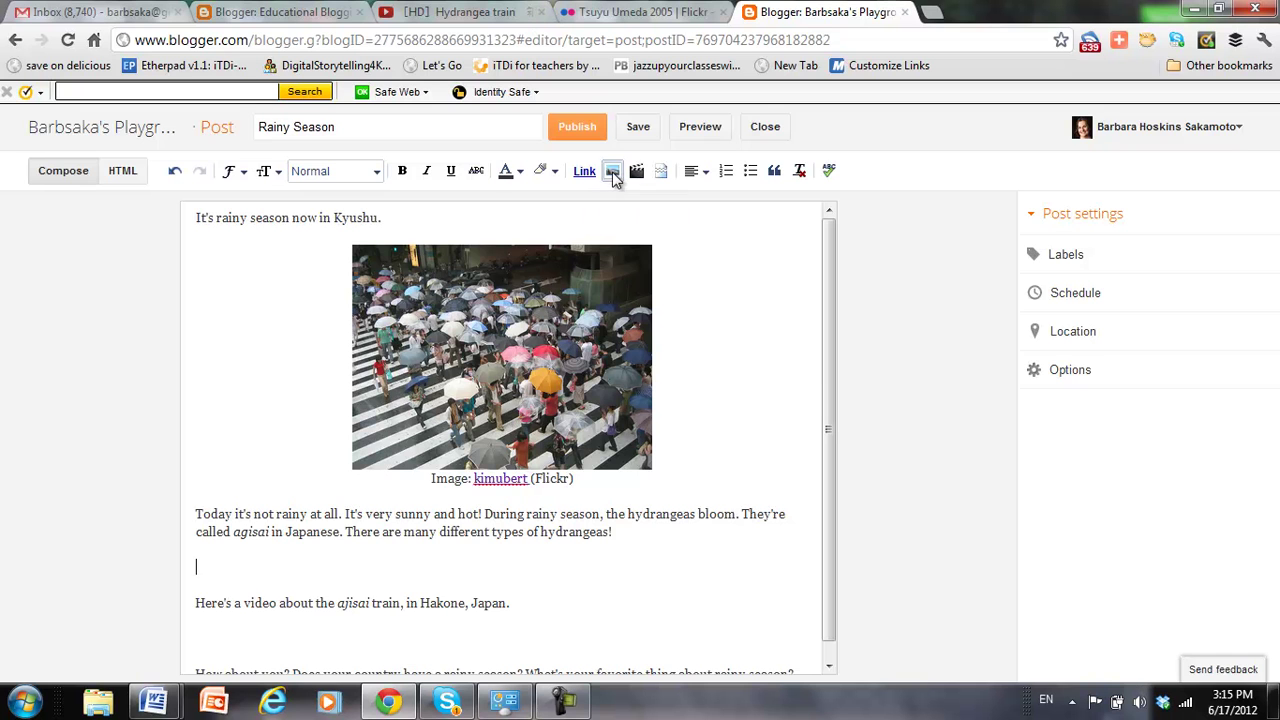
{"action": "left_click", "coordinate": [612, 171]}
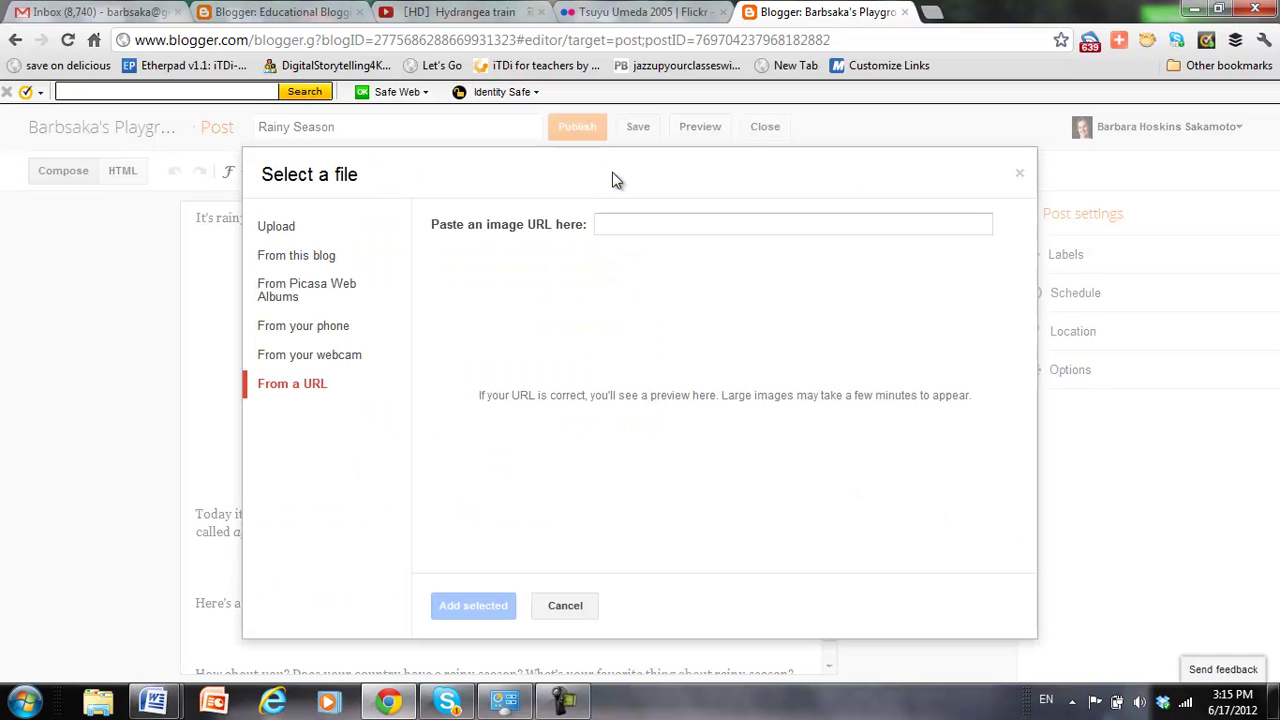
{"action": "left_click", "coordinate": [280, 228]}
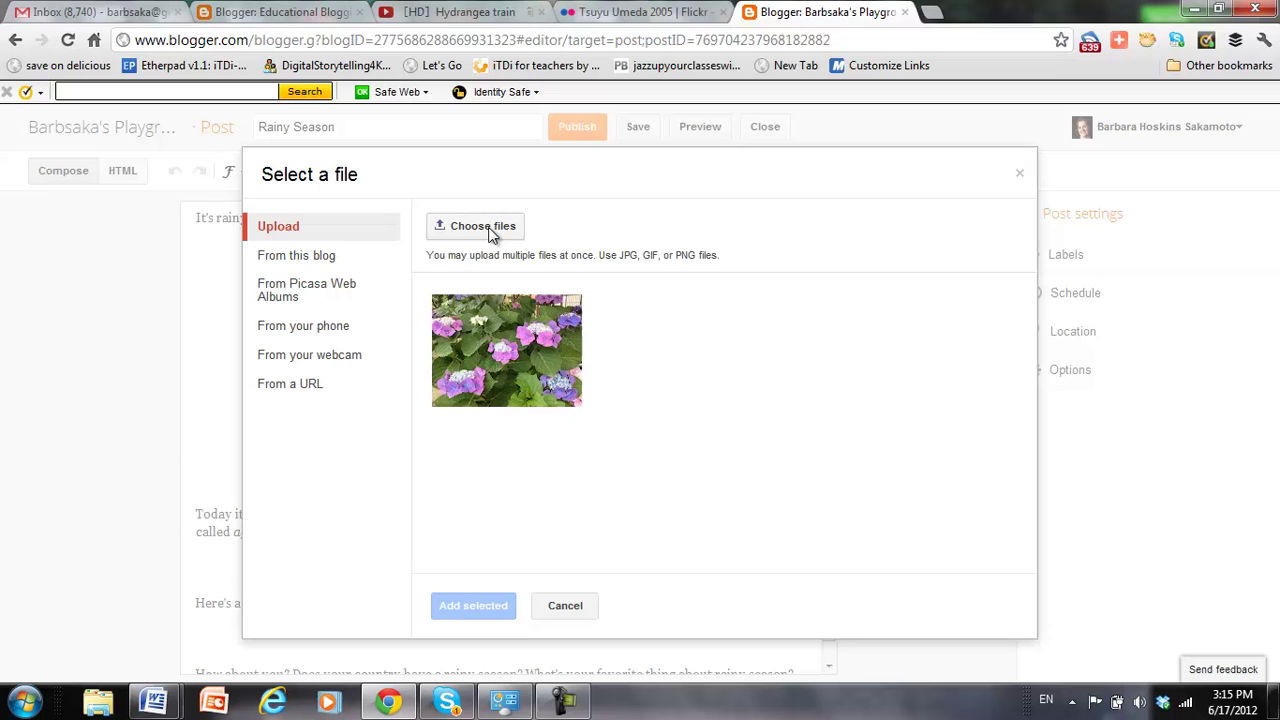
{"action": "left_click", "coordinate": [505, 350]}
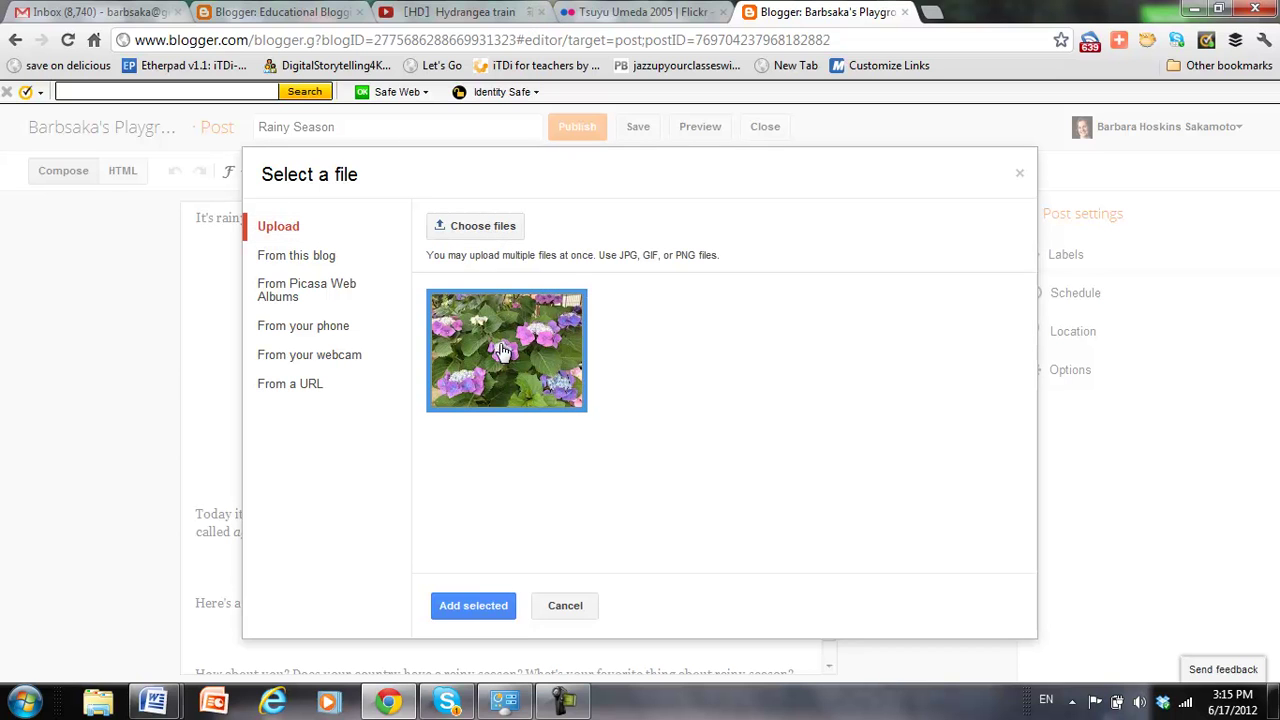
{"action": "left_click", "coordinate": [487, 606]}
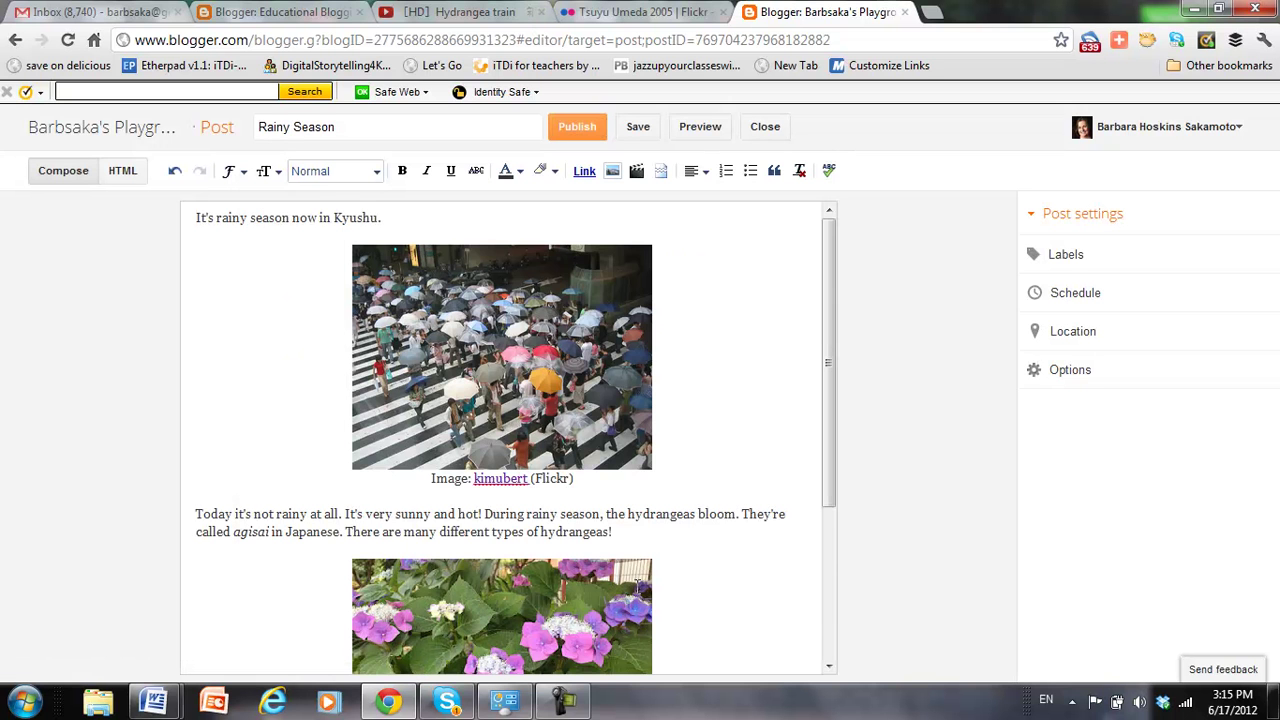
{"action": "scroll", "coordinate": [720, 573], "scroll_direction": "down", "scroll_amount": 2}
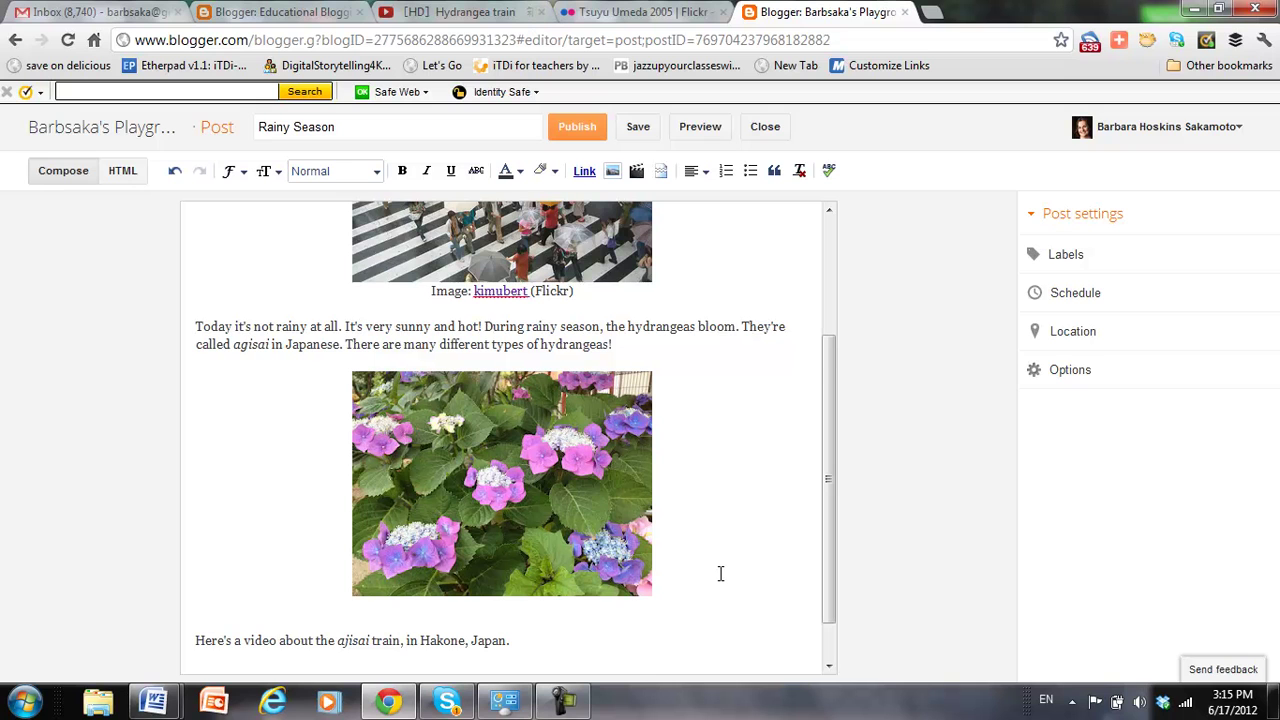
{"action": "scroll", "coordinate": [720, 573], "scroll_direction": "down", "scroll_amount": 1}
- Search YouTube for 'Hydrangea train' and insert the first result below the video sentence
{"action": "left_click", "coordinate": [520, 617]}
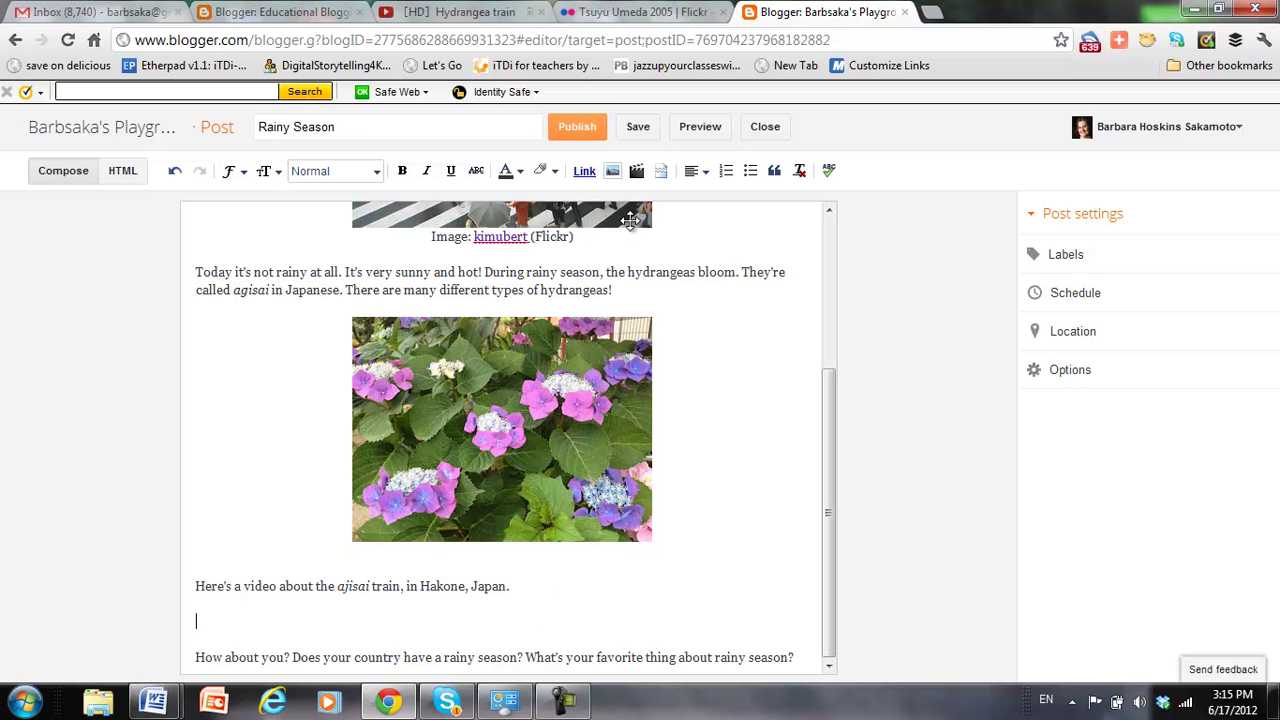
{"action": "left_click", "coordinate": [637, 180]}
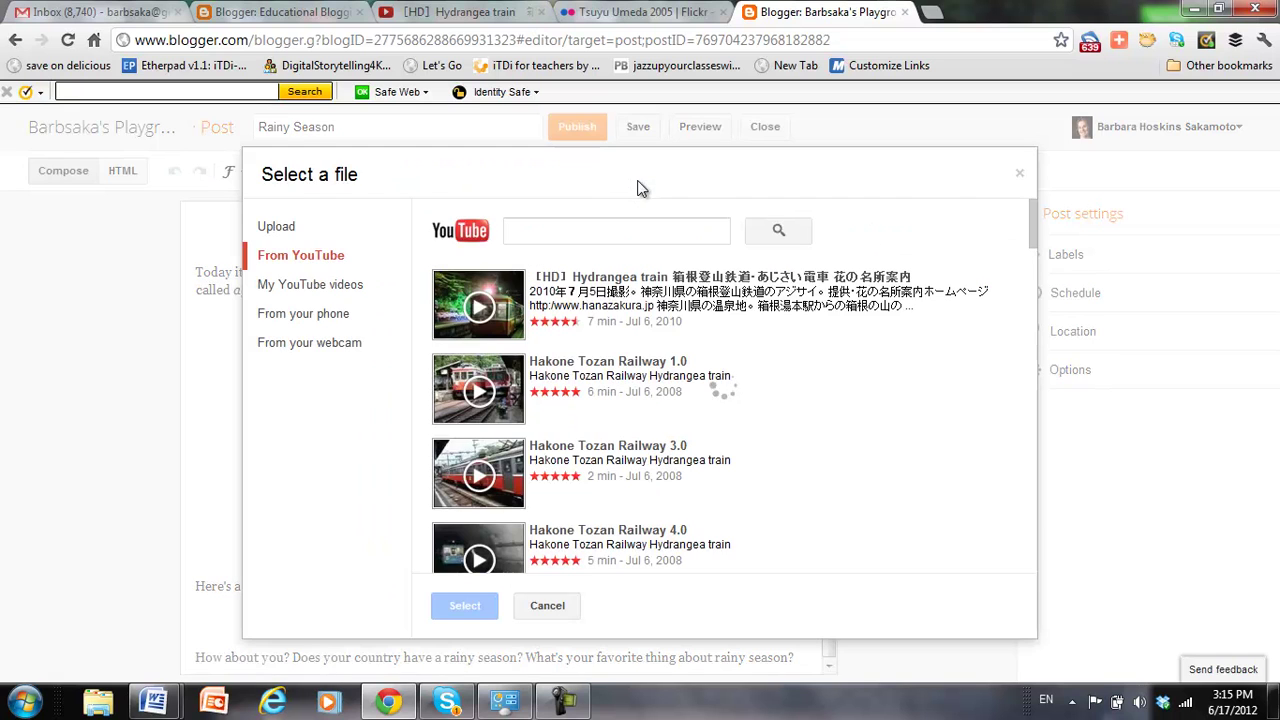
{"action": "left_click", "coordinate": [603, 236]}
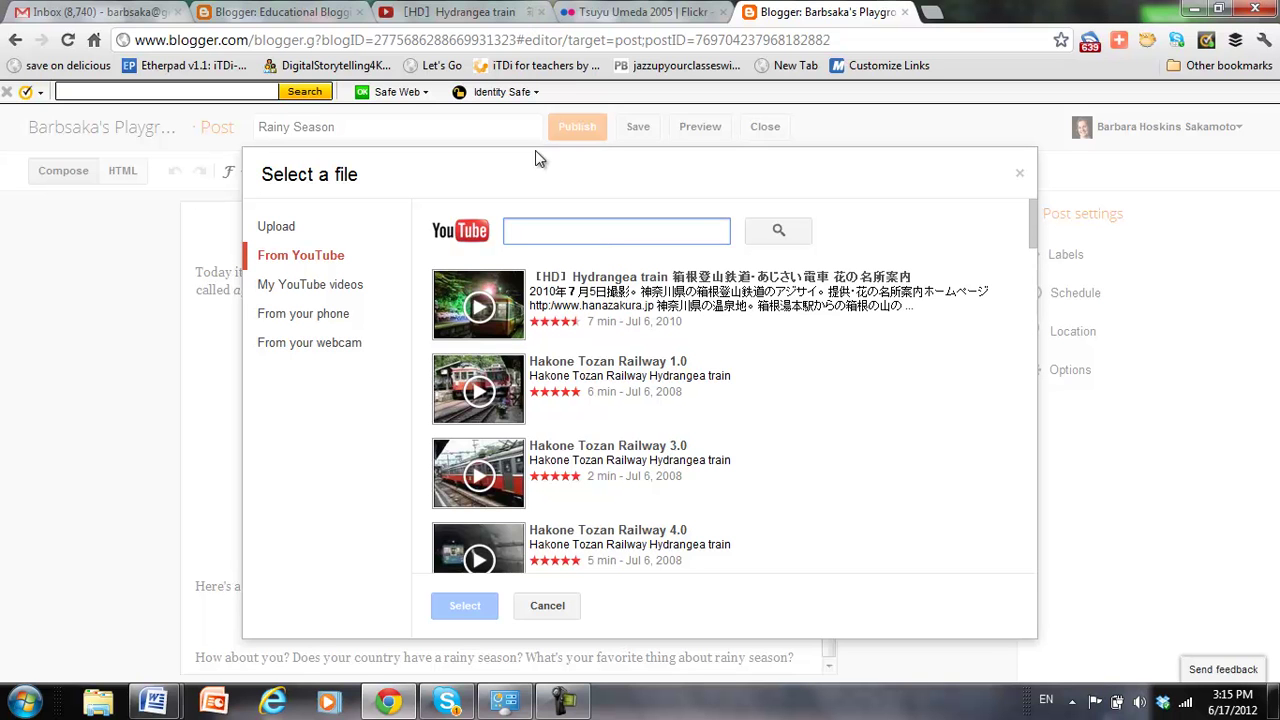
{"action": "left_click", "coordinate": [452, 22]}
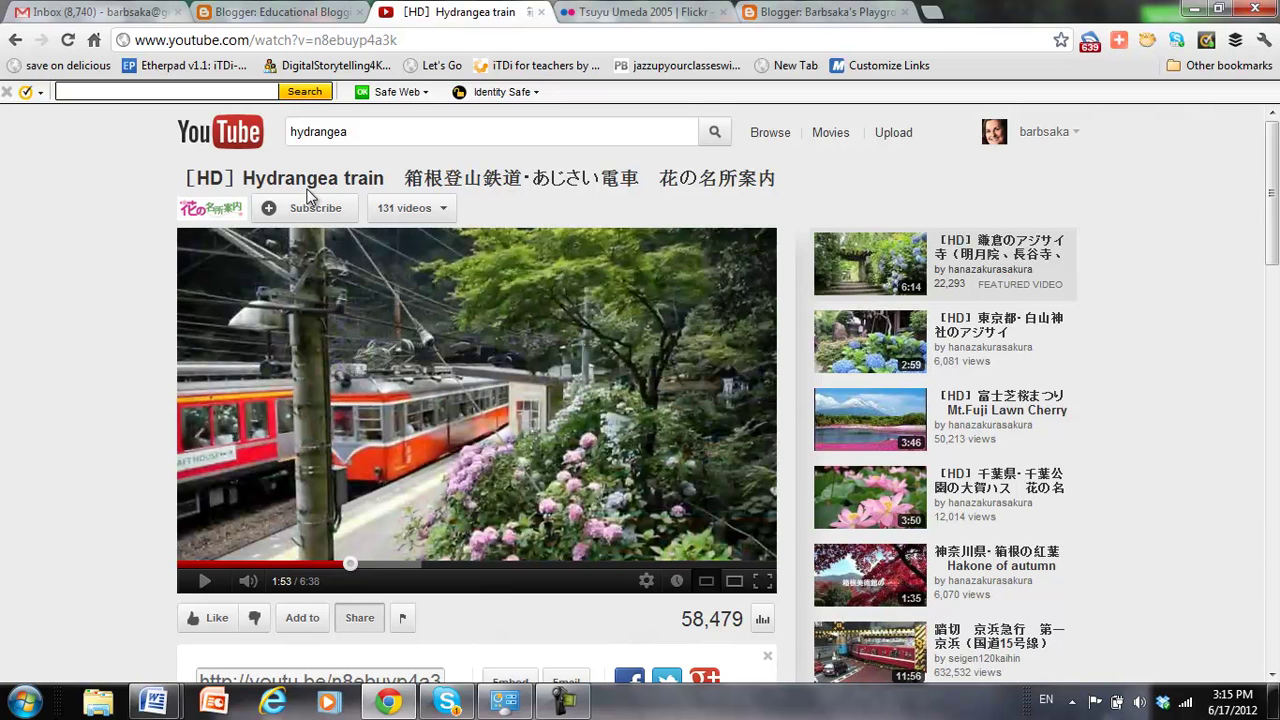
{"action": "left_click", "coordinate": [785, 12]}
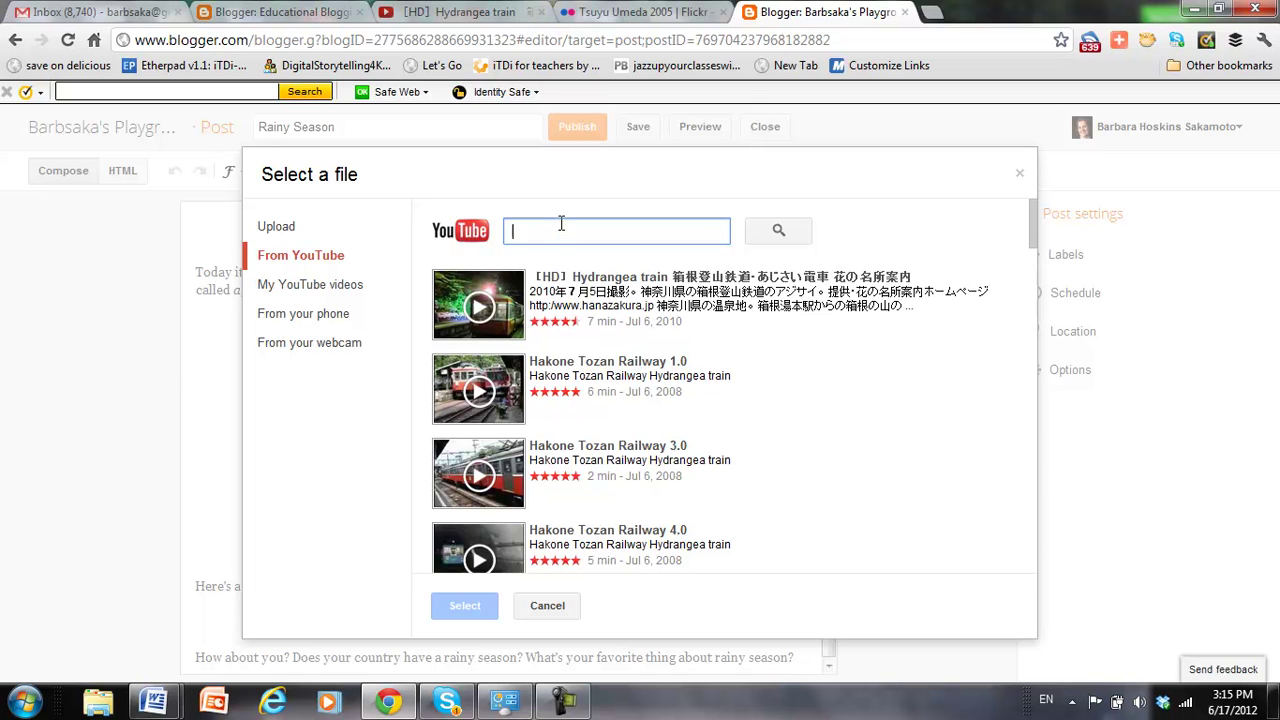
{"action": "type", "text": "Hydrange"}
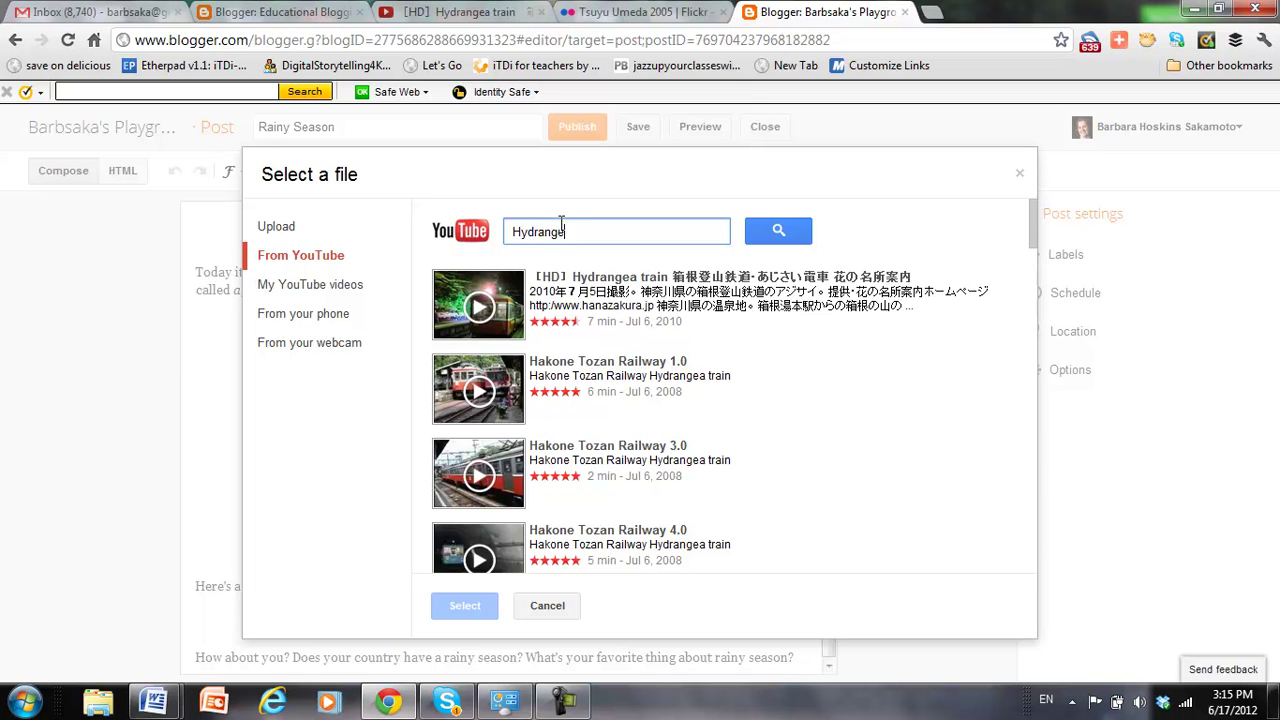
{"action": "type", "text": "a tr"}
{"action": "type", "text": "ain"}
{"action": "left_click", "coordinate": [778, 231]}
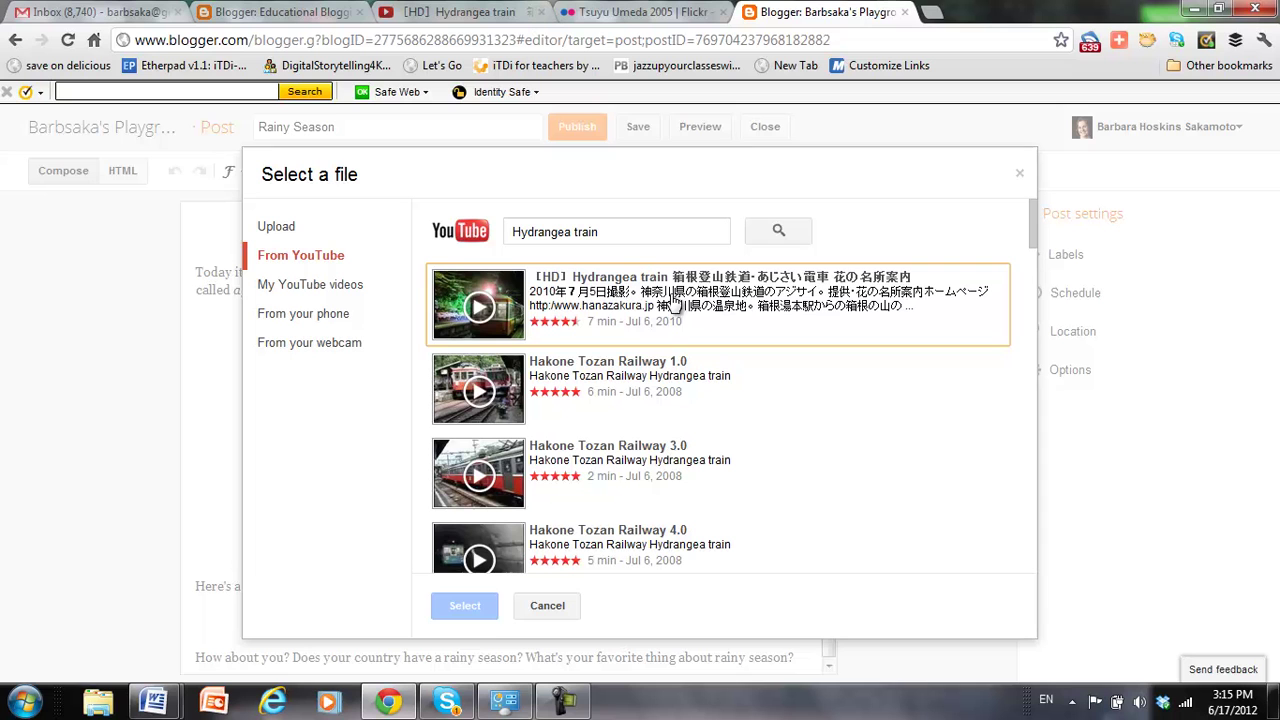
{"action": "left_click", "coordinate": [674, 293]}
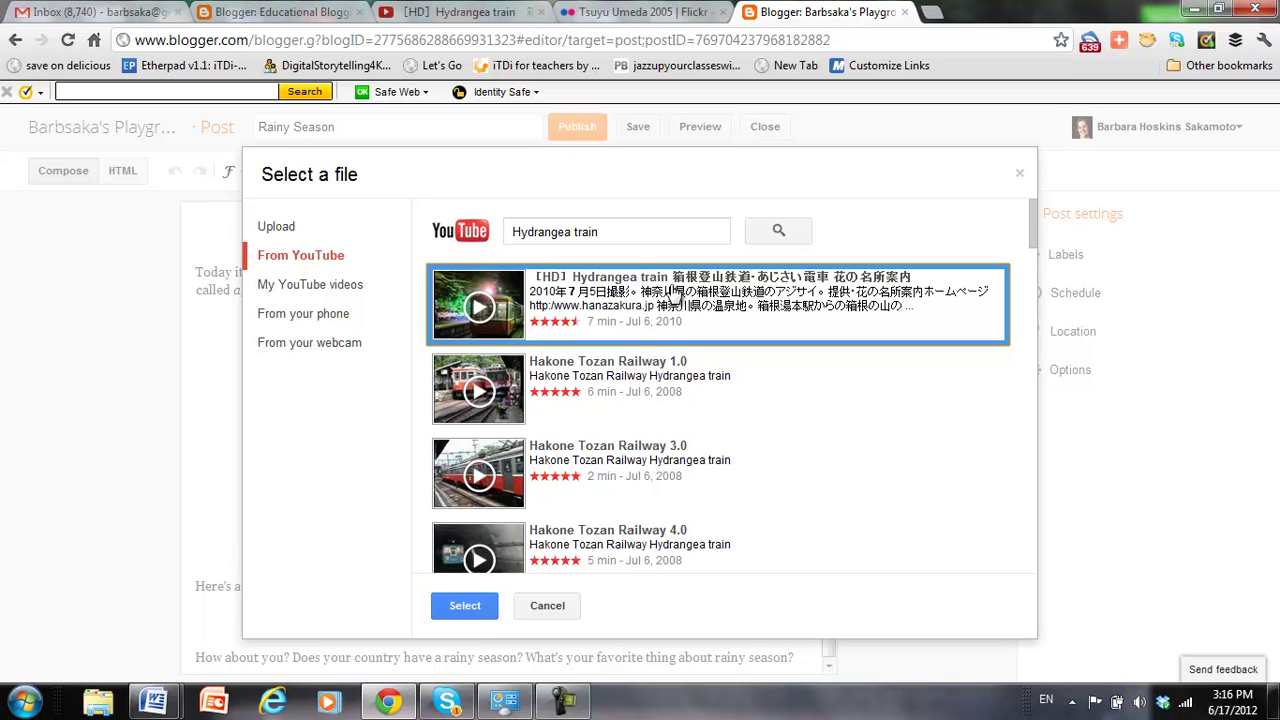
{"action": "left_click", "coordinate": [455, 604]}
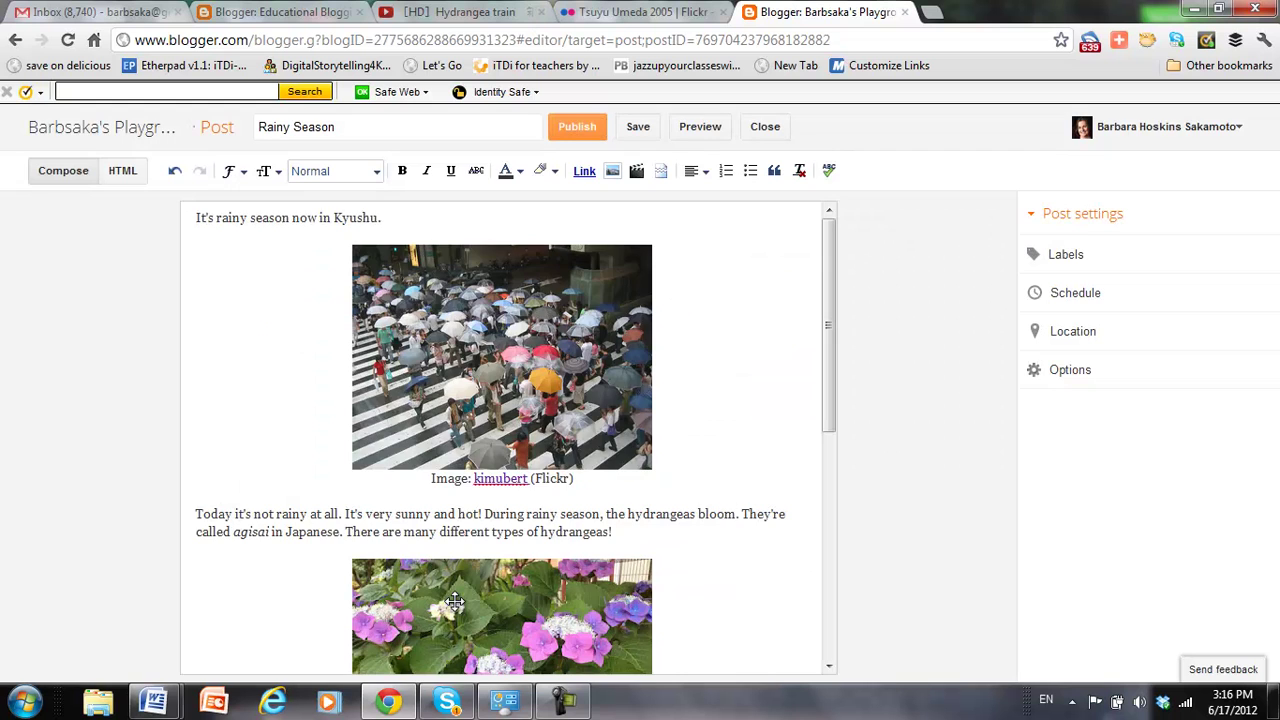
- Pull the closing question up directly beneath the hydrangea train video and save the draft
{"action": "scroll", "coordinate": [660, 540], "scroll_direction": "down", "scroll_amount": 3}
{"action": "scroll", "coordinate": [663, 530], "scroll_direction": "down", "scroll_amount": 1}
{"action": "scroll", "coordinate": [663, 528], "scroll_direction": "down", "scroll_amount": 1}
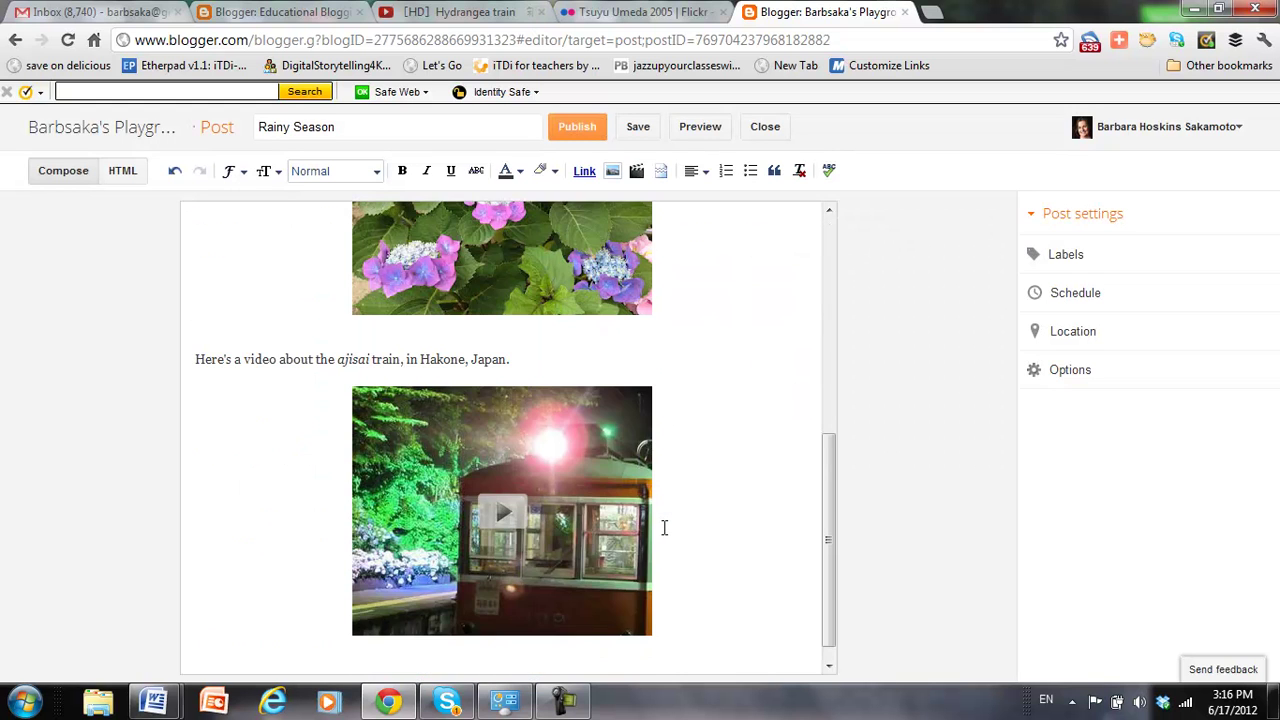
{"action": "type", "text": "How about you? Does your country have a rainy season? What's your favorite thing about rainy season?"}
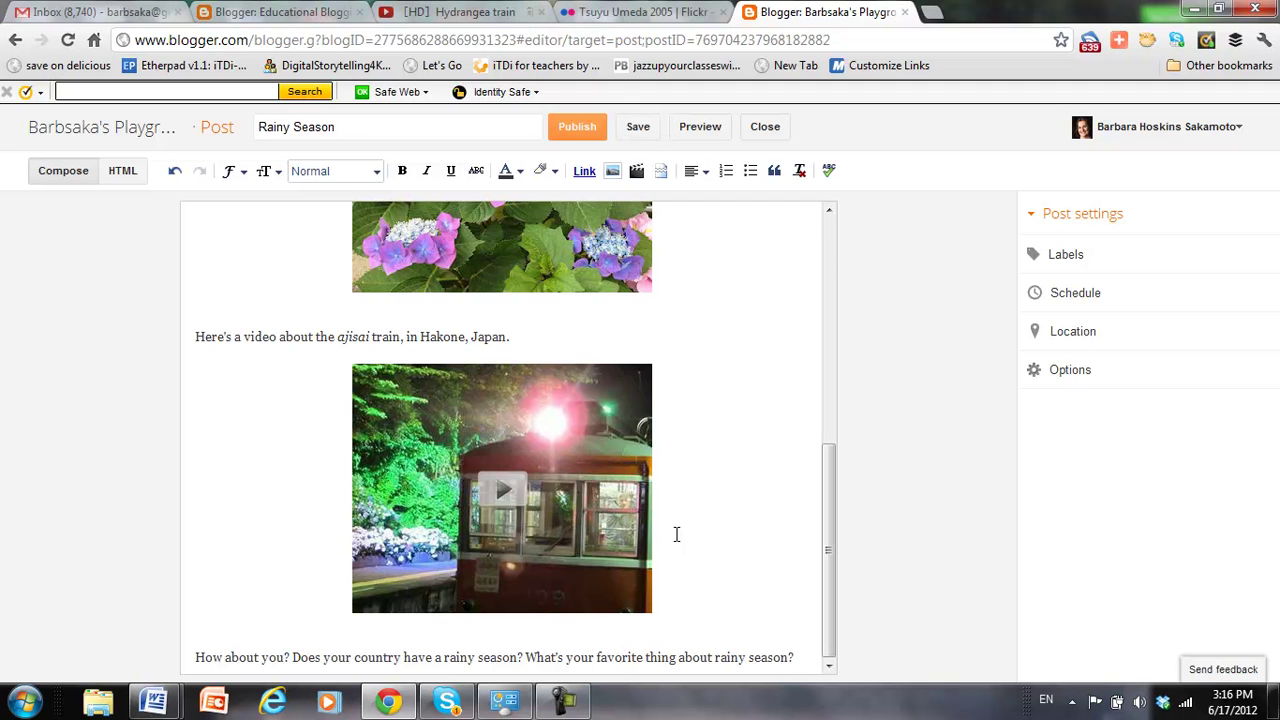
{"action": "left_click", "coordinate": [638, 126]}
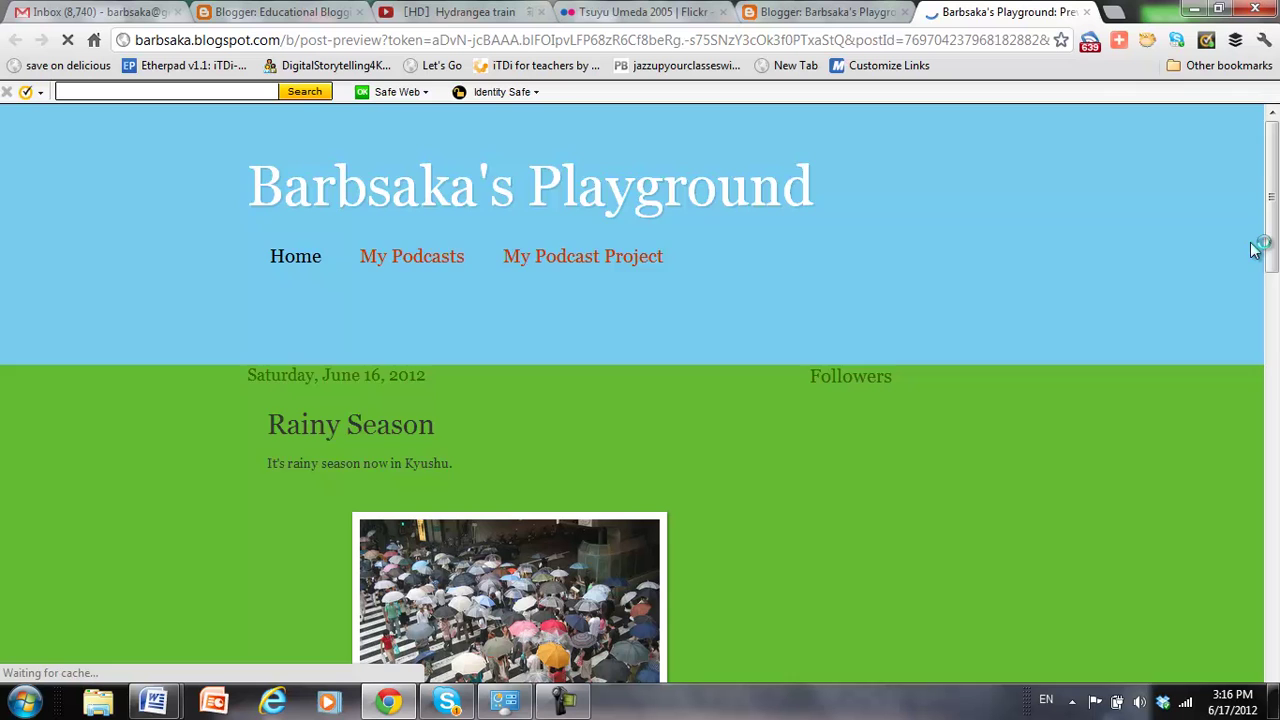
- Check the train video in the post preview, then return to the editor
{"action": "scroll", "coordinate": [754, 514], "scroll_direction": "down", "scroll_amount": 1}
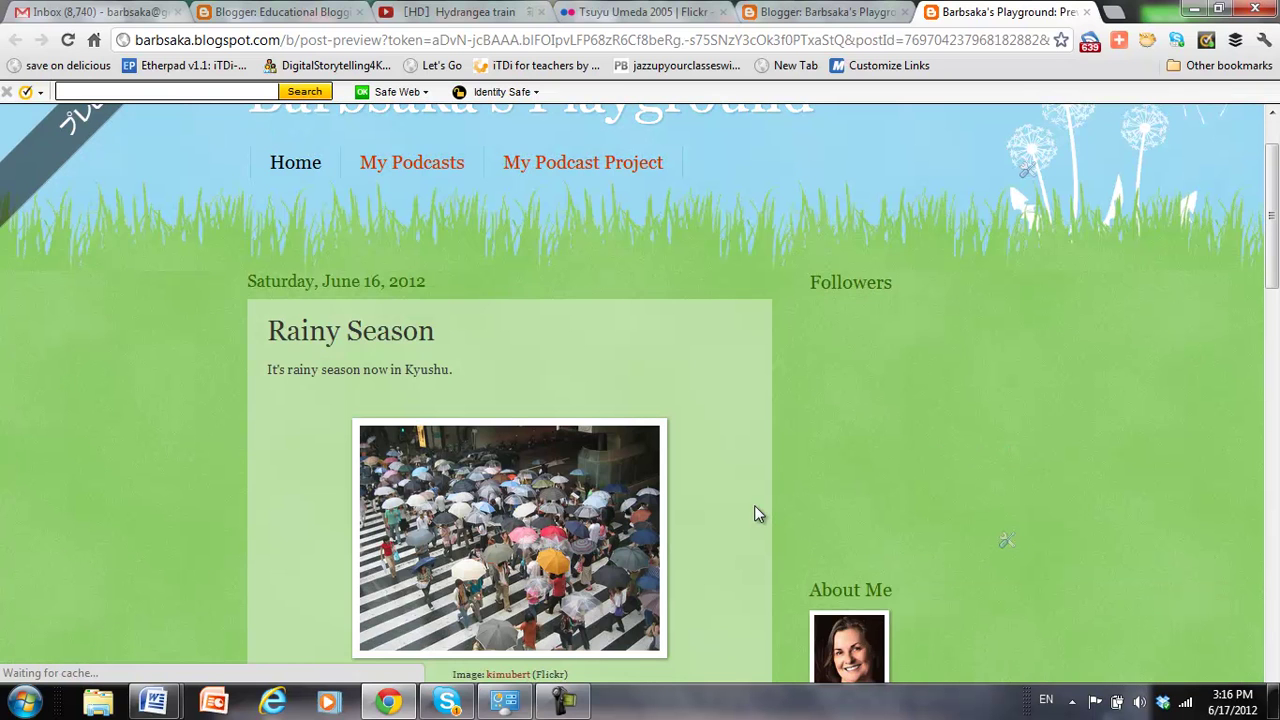
{"action": "scroll", "coordinate": [1170, 319], "scroll_direction": "down", "scroll_amount": 2}
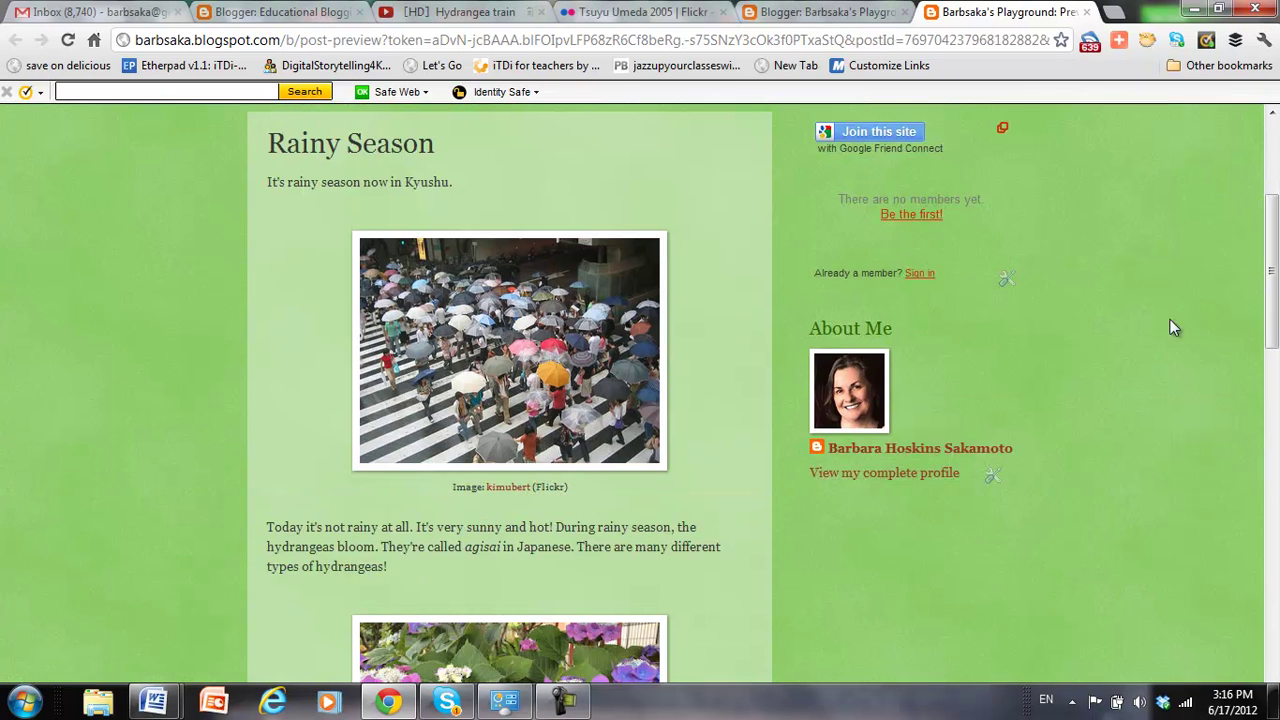
{"action": "scroll", "coordinate": [1229, 299], "scroll_direction": "down", "scroll_amount": 4}
{"action": "scroll", "coordinate": [747, 527], "scroll_direction": "down", "scroll_amount": 2}
{"action": "scroll", "coordinate": [747, 527], "scroll_direction": "down", "scroll_amount": 1}
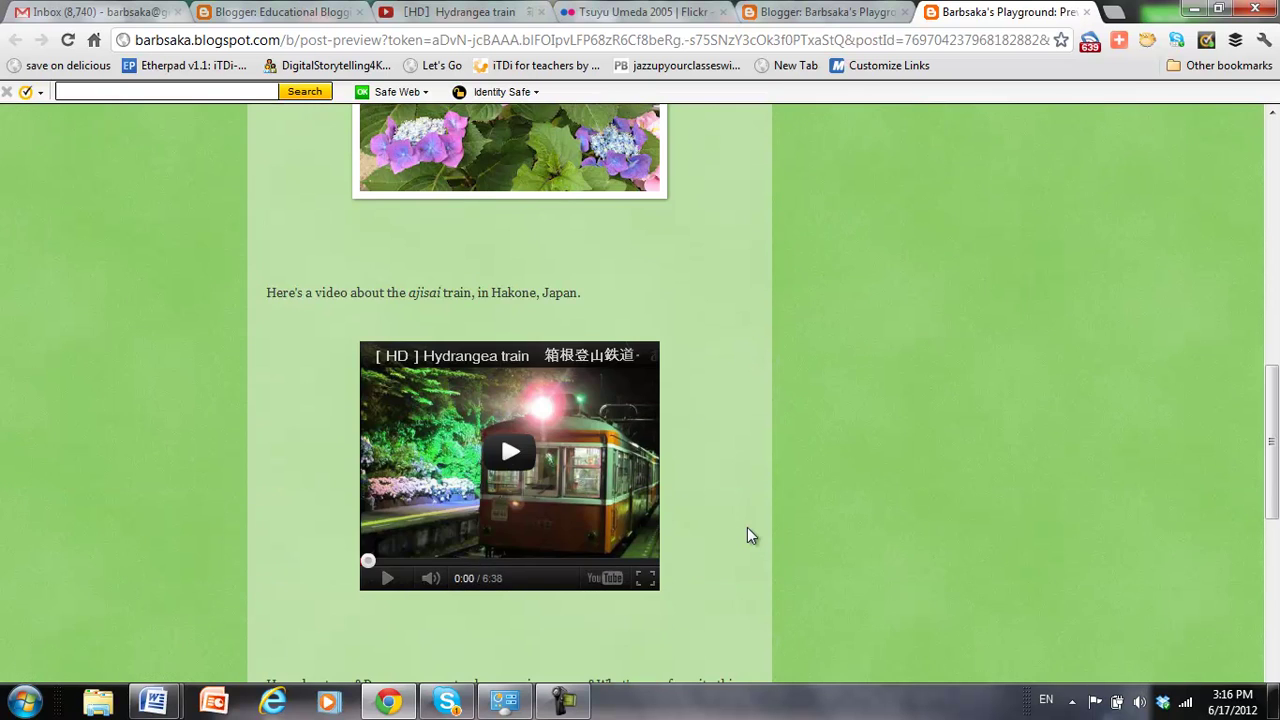
{"action": "scroll", "coordinate": [747, 527], "scroll_direction": "up", "scroll_amount": 4}
{"action": "scroll", "coordinate": [747, 529], "scroll_direction": "up", "scroll_amount": 3}
{"action": "scroll", "coordinate": [747, 529], "scroll_direction": "up", "scroll_amount": 3}
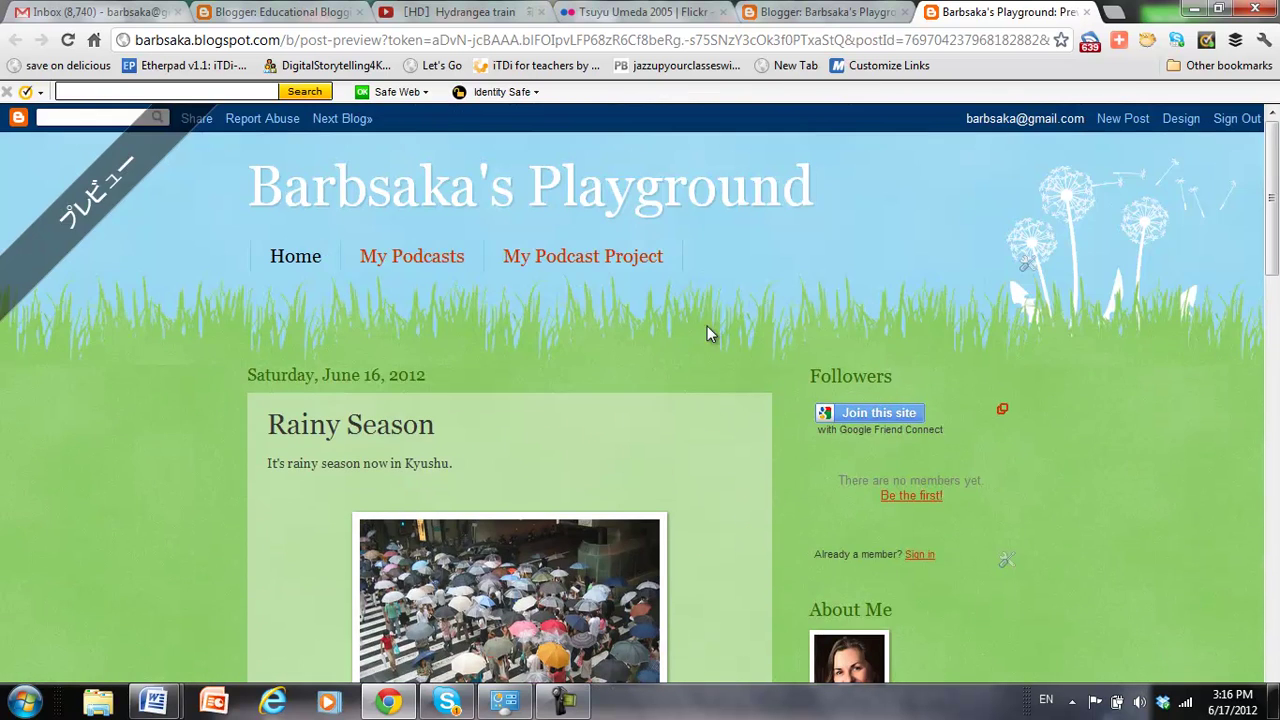
{"action": "left_click", "coordinate": [800, 14]}
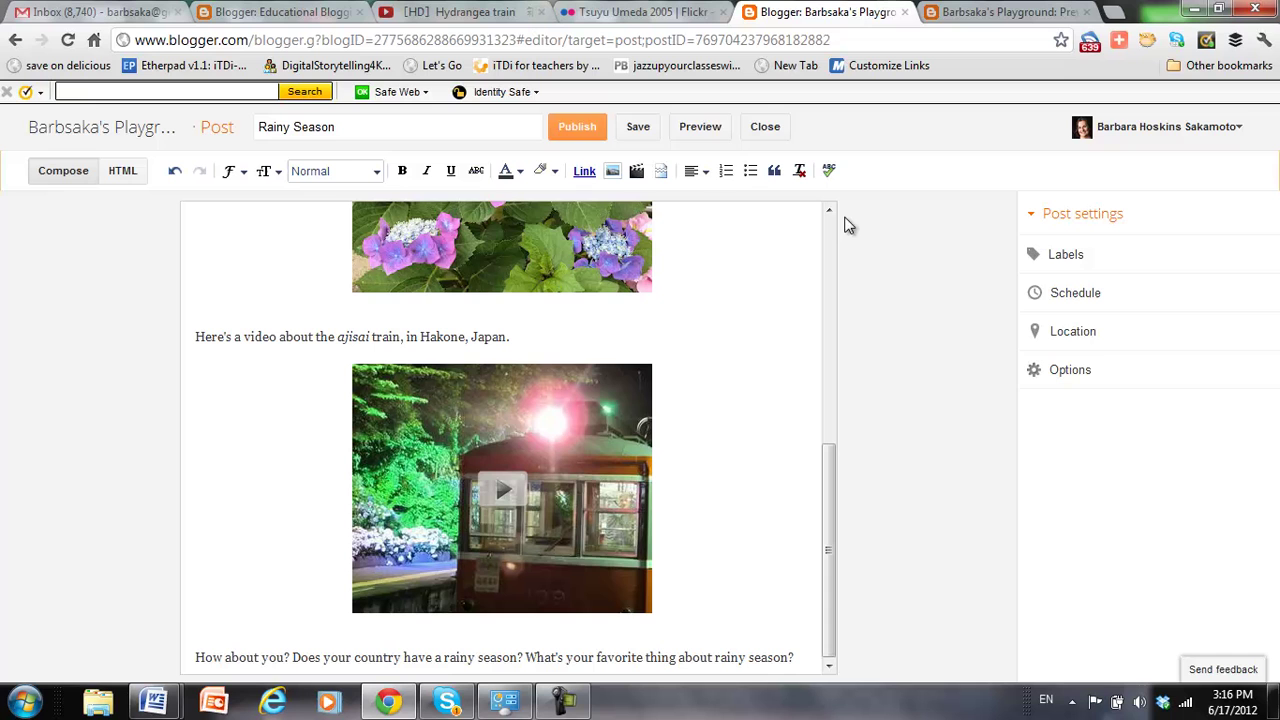
- Publish the Rainy Season post and view it on the live blog
{"action": "left_click", "coordinate": [580, 127]}
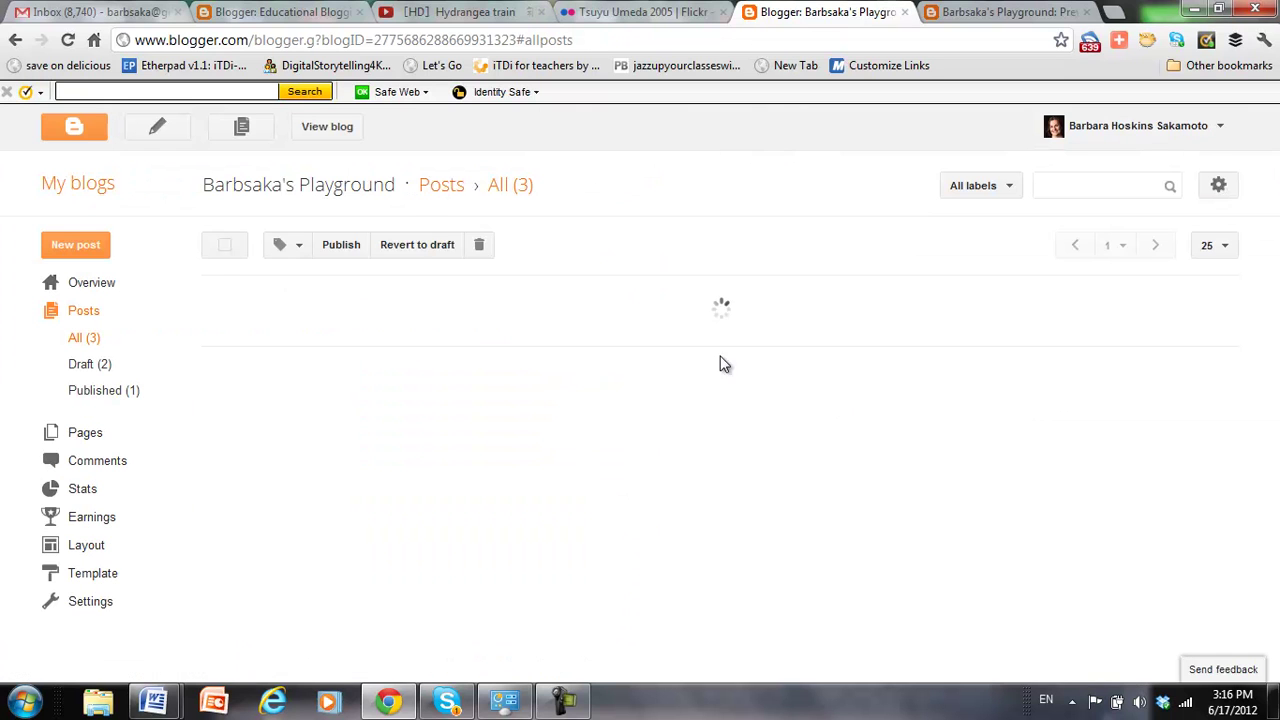
{"action": "left_click", "coordinate": [335, 132]}
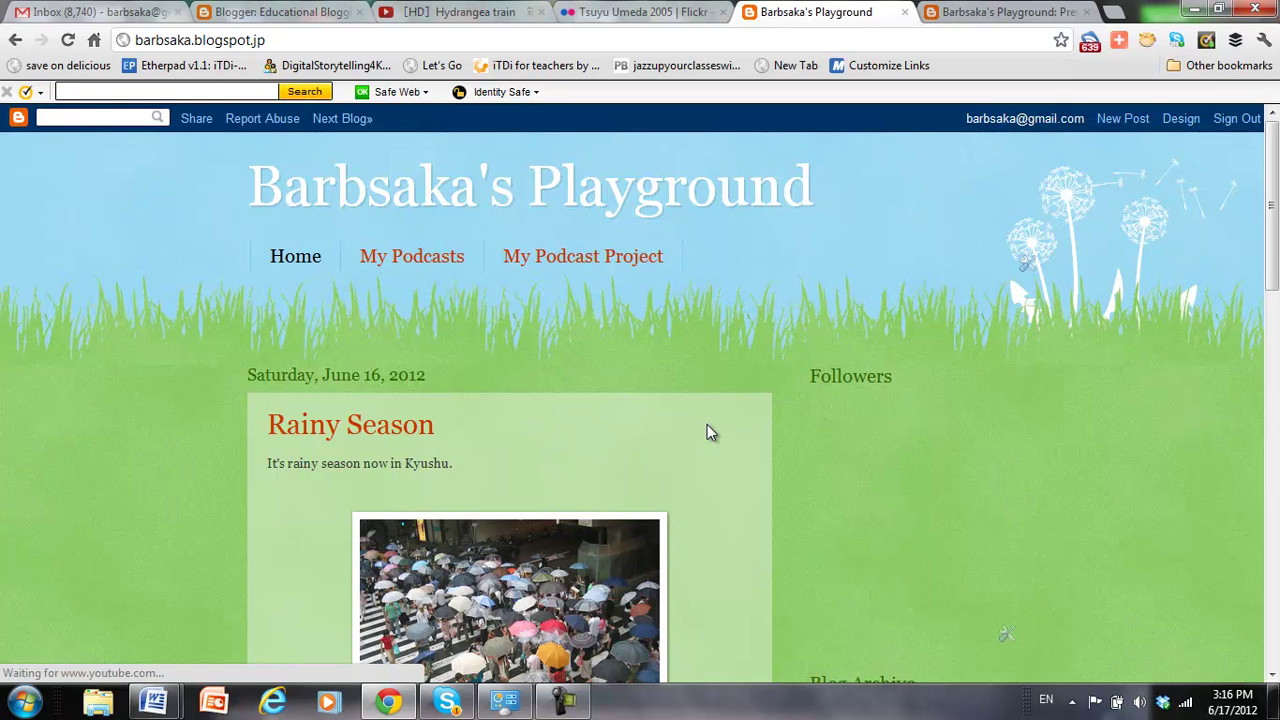
{"action": "scroll", "coordinate": [707, 425], "scroll_direction": "down", "scroll_amount": 5}
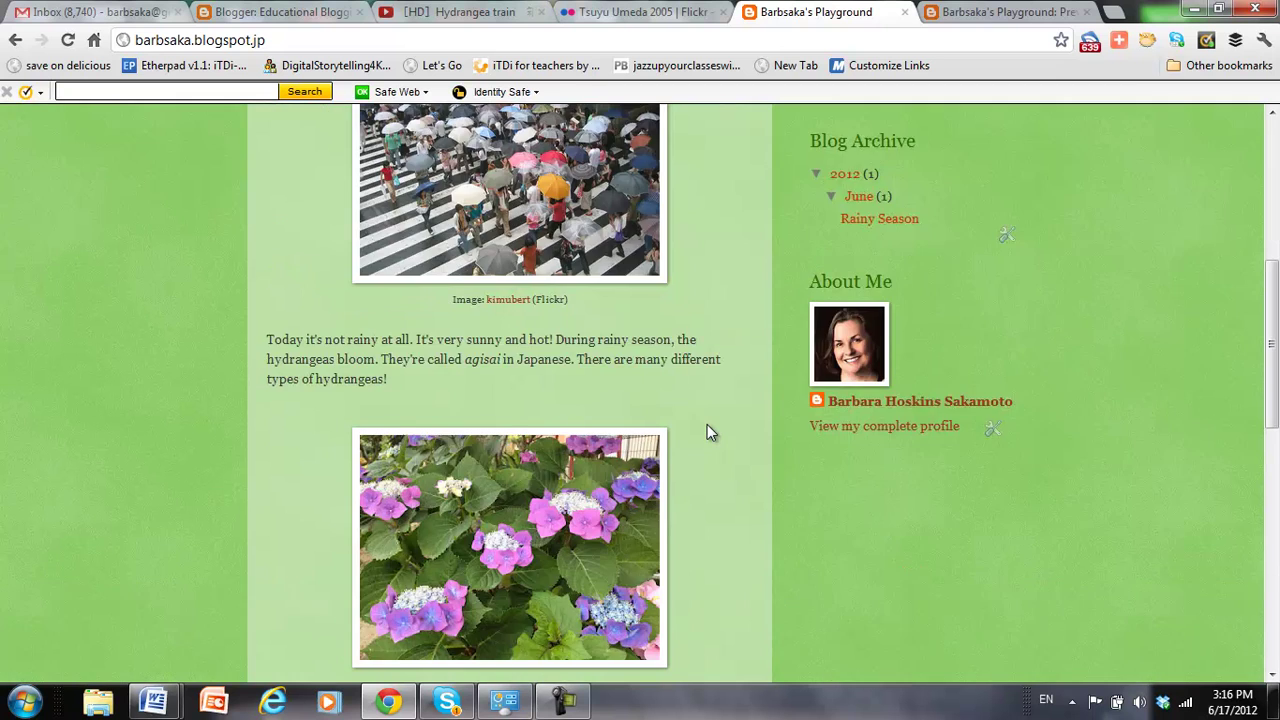
{"action": "scroll", "coordinate": [707, 432], "scroll_direction": "down", "scroll_amount": 2}
{"action": "scroll", "coordinate": [707, 432], "scroll_direction": "down", "scroll_amount": 3}
{"action": "scroll", "coordinate": [707, 432], "scroll_direction": "down", "scroll_amount": 3}
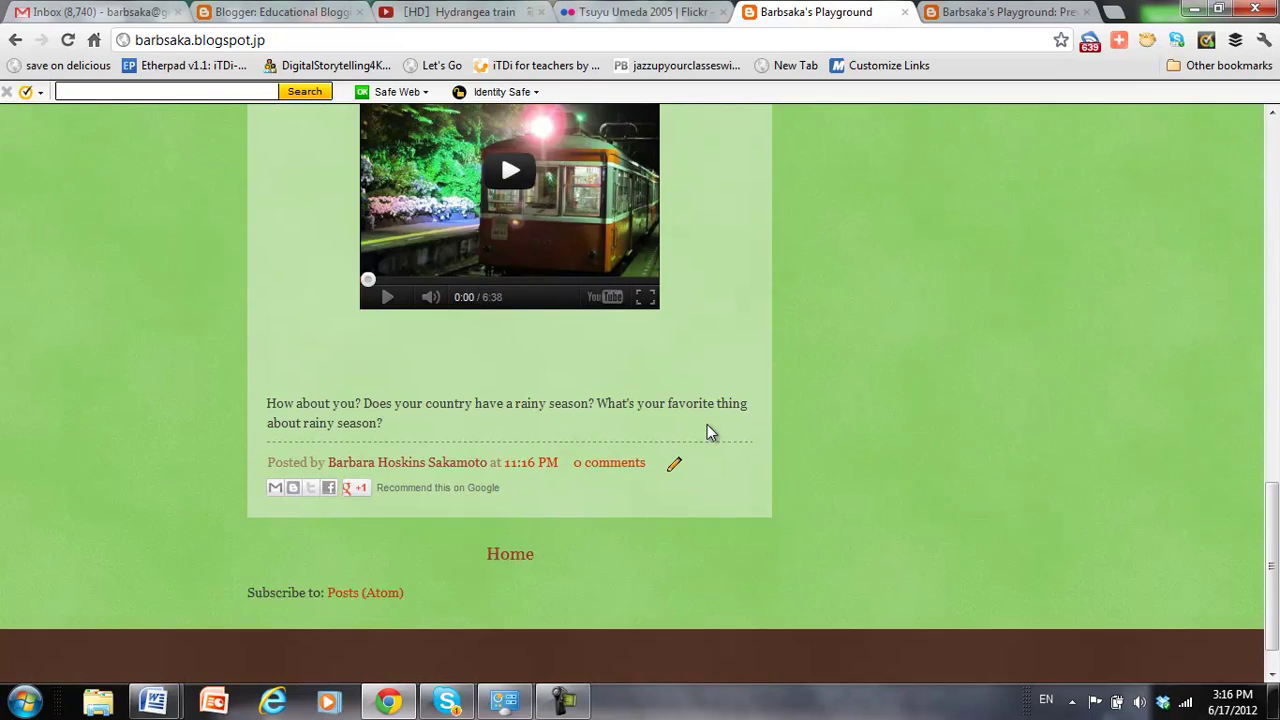
- Scroll the live post to check both photos, the credit, the train video and the closing question
{"action": "scroll", "coordinate": [702, 400], "scroll_direction": "up", "scroll_amount": 4}
{"action": "scroll", "coordinate": [699, 398], "scroll_direction": "up", "scroll_amount": 5}
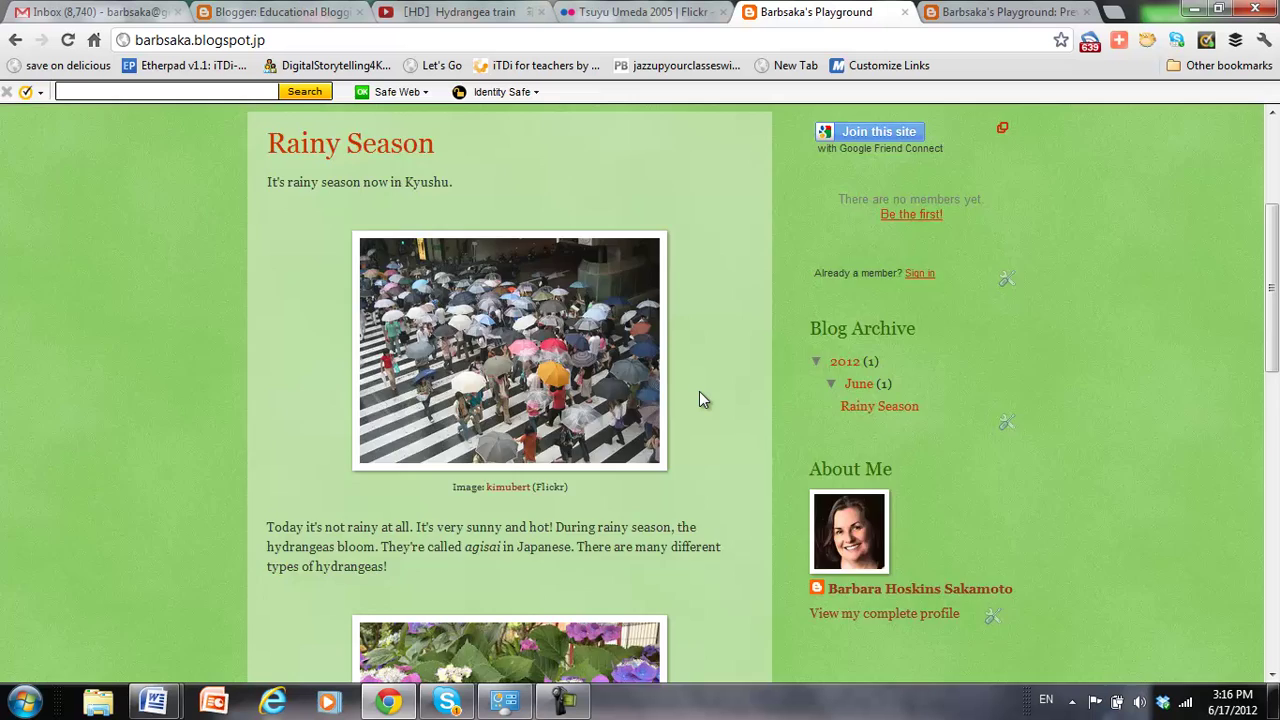
{"action": "scroll", "coordinate": [699, 398], "scroll_direction": "up", "scroll_amount": 2}
{"action": "scroll", "coordinate": [699, 393], "scroll_direction": "down", "scroll_amount": 3}
{"action": "scroll", "coordinate": [699, 393], "scroll_direction": "down", "scroll_amount": 3}
{"action": "scroll", "coordinate": [699, 393], "scroll_direction": "down", "scroll_amount": 3}
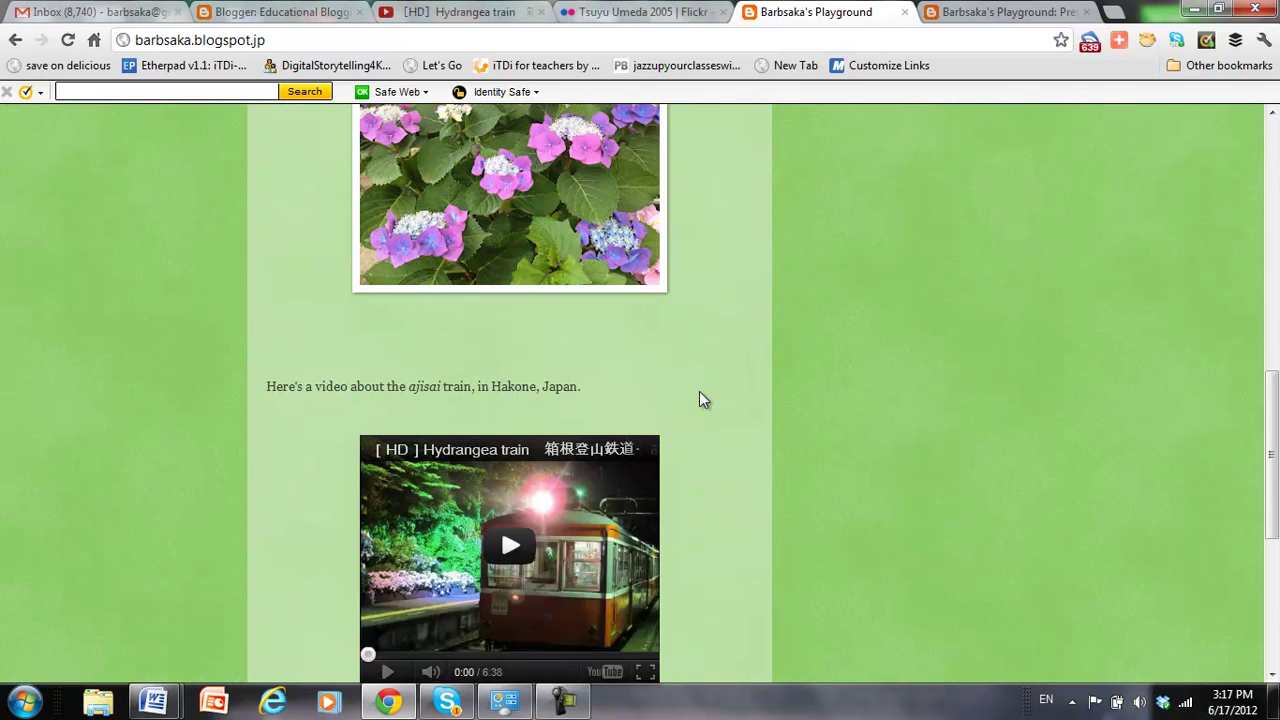
{"action": "scroll", "coordinate": [699, 393], "scroll_direction": "down", "scroll_amount": 2}
{"action": "scroll", "coordinate": [700, 393], "scroll_direction": "down", "scroll_amount": 1}
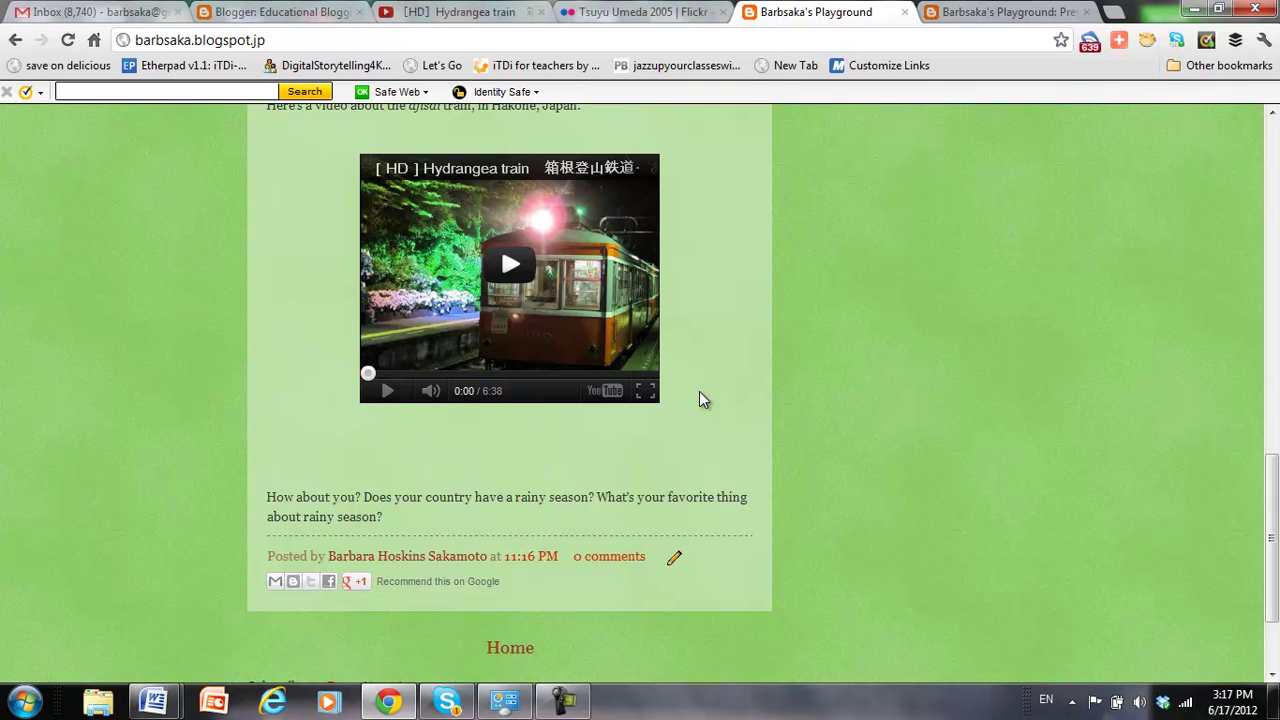
{"action": "scroll", "coordinate": [699, 398], "scroll_direction": "up", "scroll_amount": 1}
{"action": "scroll", "coordinate": [699, 398], "scroll_direction": "up", "scroll_amount": 3}
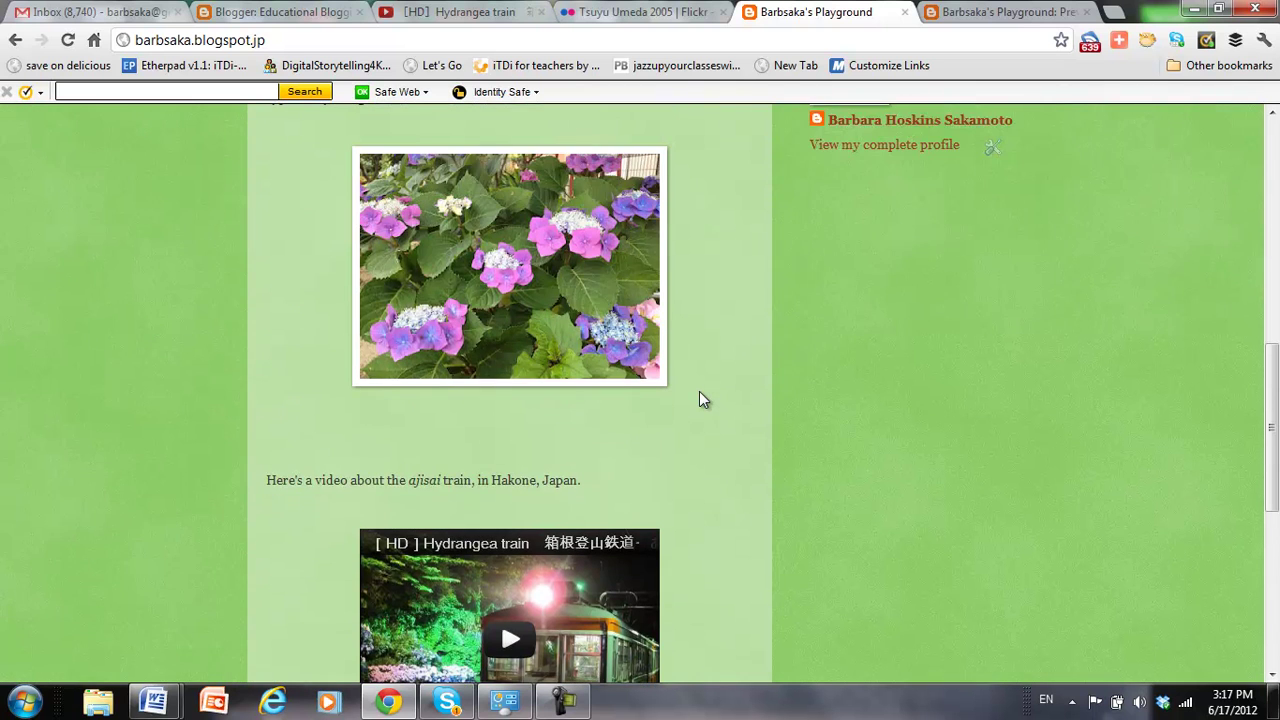
{"action": "scroll", "coordinate": [699, 398], "scroll_direction": "up", "scroll_amount": 1}
{"action": "scroll", "coordinate": [699, 391], "scroll_direction": "up", "scroll_amount": 1}
{"action": "scroll", "coordinate": [699, 391], "scroll_direction": "up", "scroll_amount": 1}
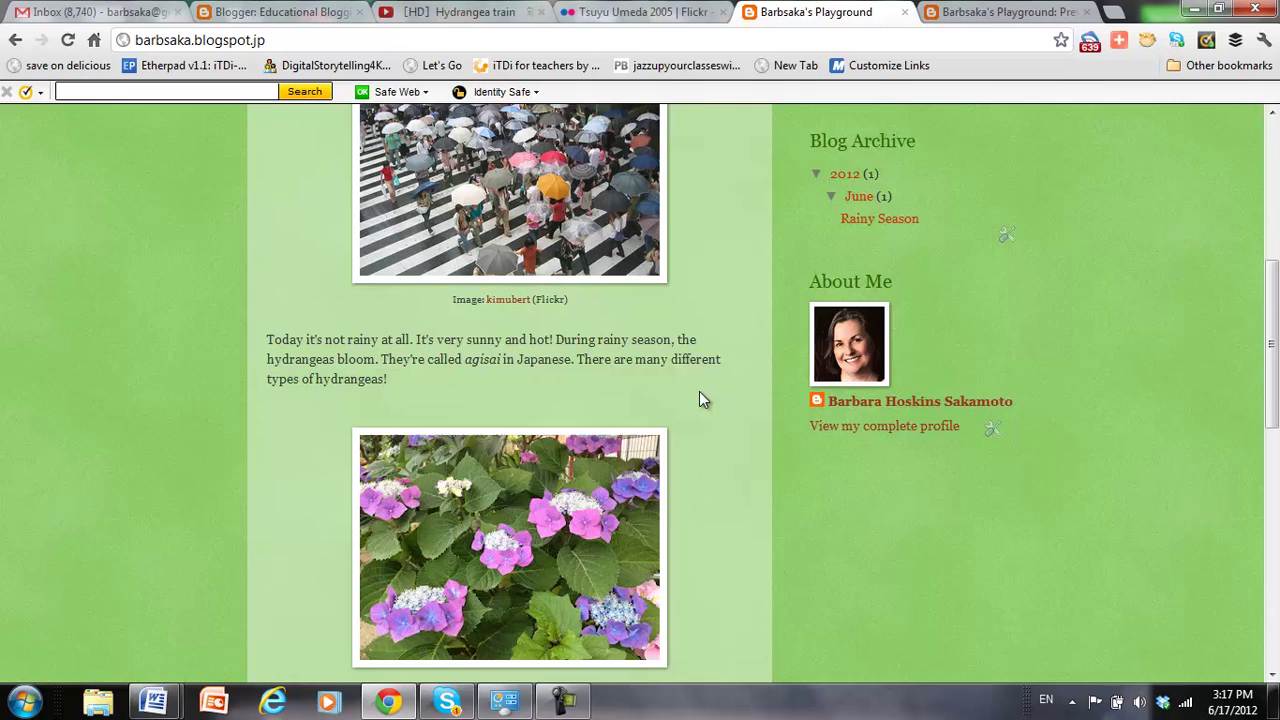
{"action": "scroll", "coordinate": [699, 391], "scroll_direction": "up", "scroll_amount": 1}
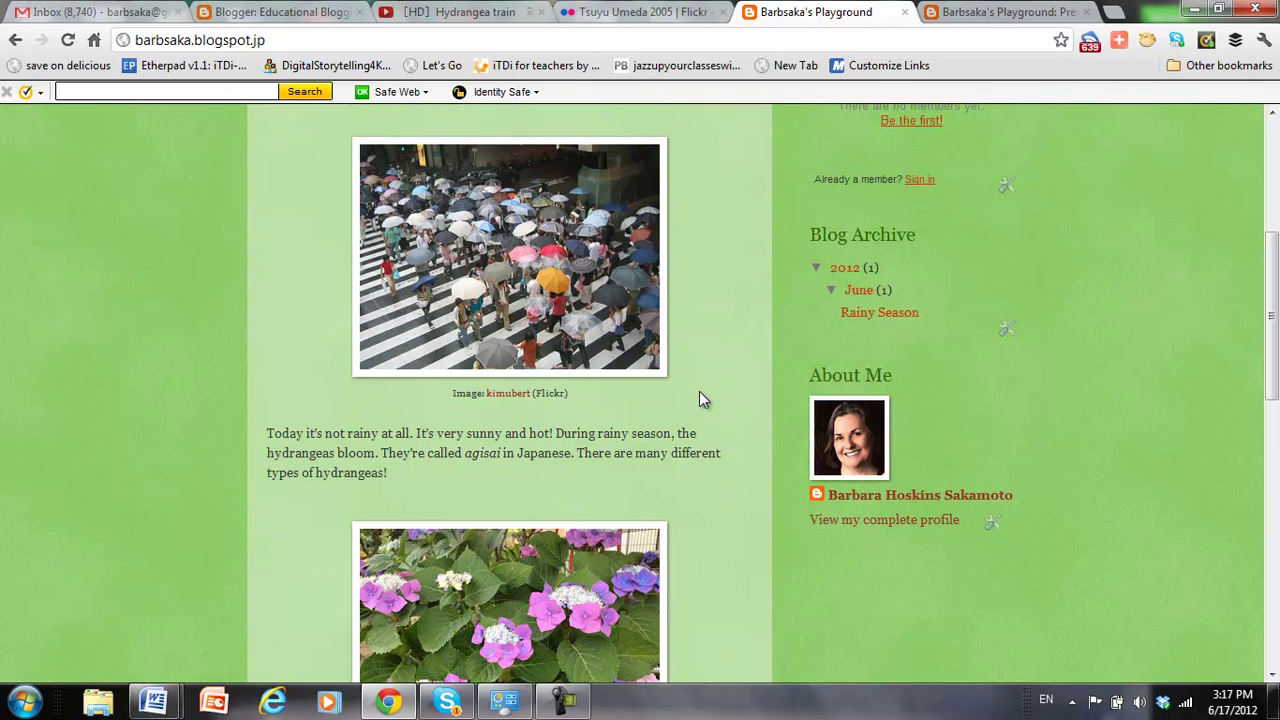